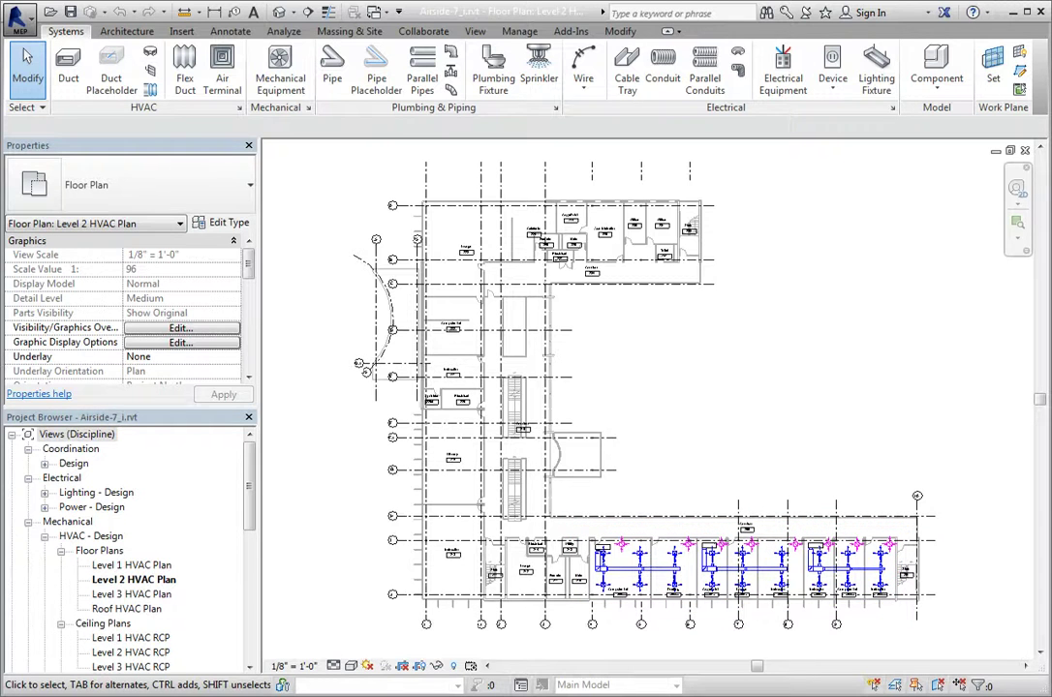
# Select the 10" x 12" supply duct serving the Computer Lab and Instruction rooms.
pyautogui.scroll(4, 798, 615)
pyautogui.scroll(1, 798, 615)
pyautogui.moveTo(798, 615); pyautogui.dragTo(736, 510, button='middle')
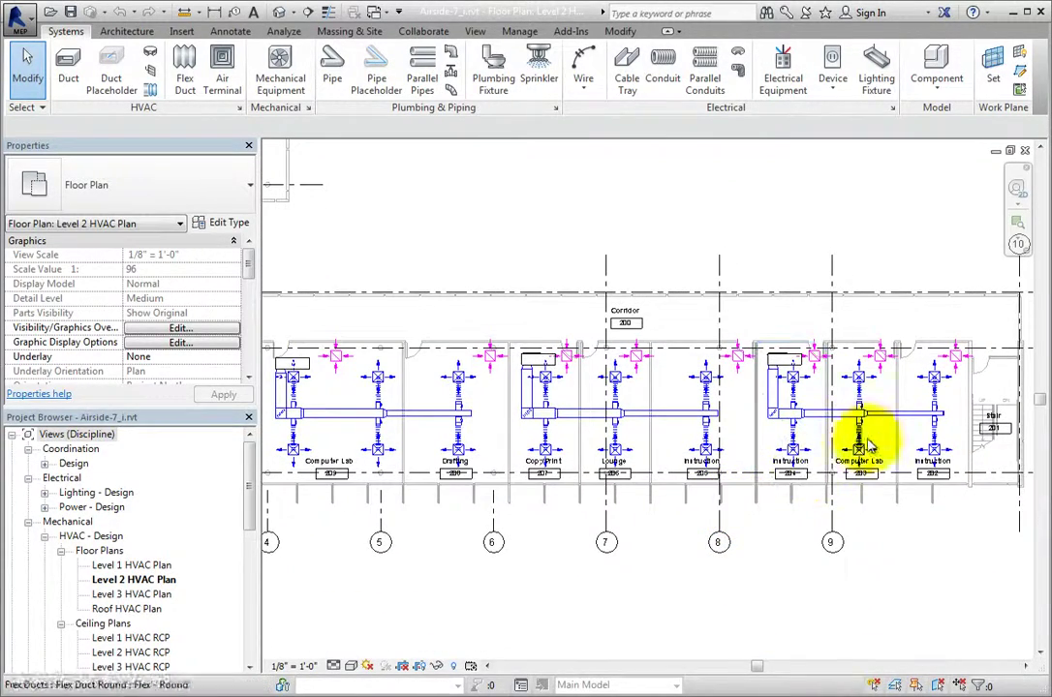
pyautogui.click(884, 418)
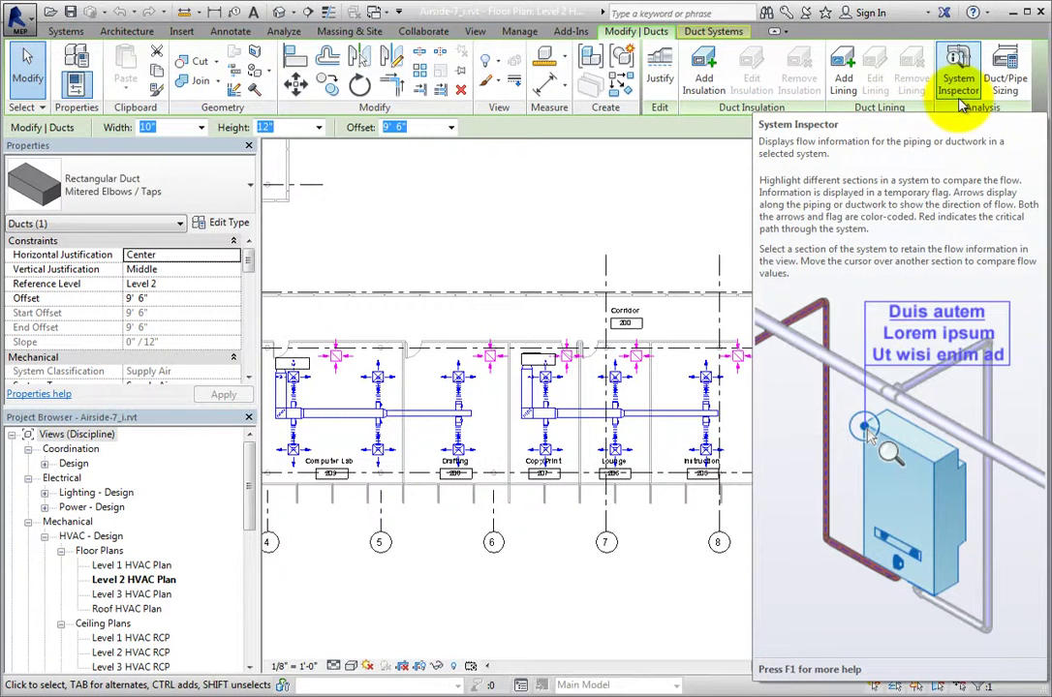
# Inspect supply system WSHP-2-1 (1660 CFM) with flow arrows traced along its ducts, zoomed on the Computer Lab.
pyautogui.click(961, 103)
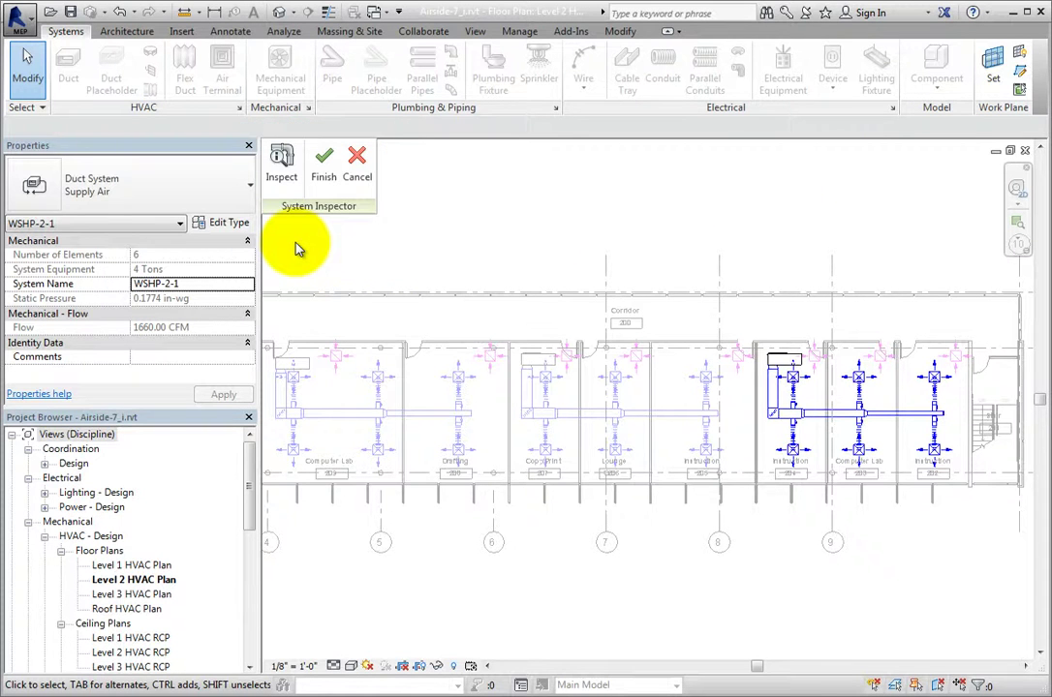
pyautogui.click(280, 193)
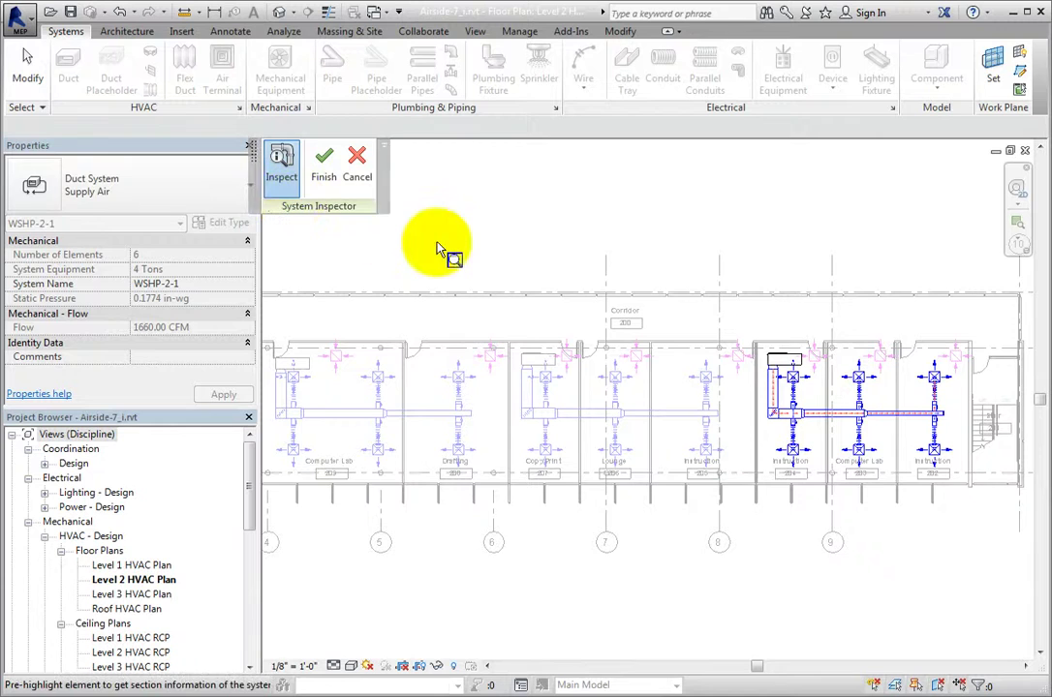
pyautogui.scroll(3, 875, 437)
pyautogui.moveTo(891, 436); pyautogui.dragTo(646, 513, button='middle')
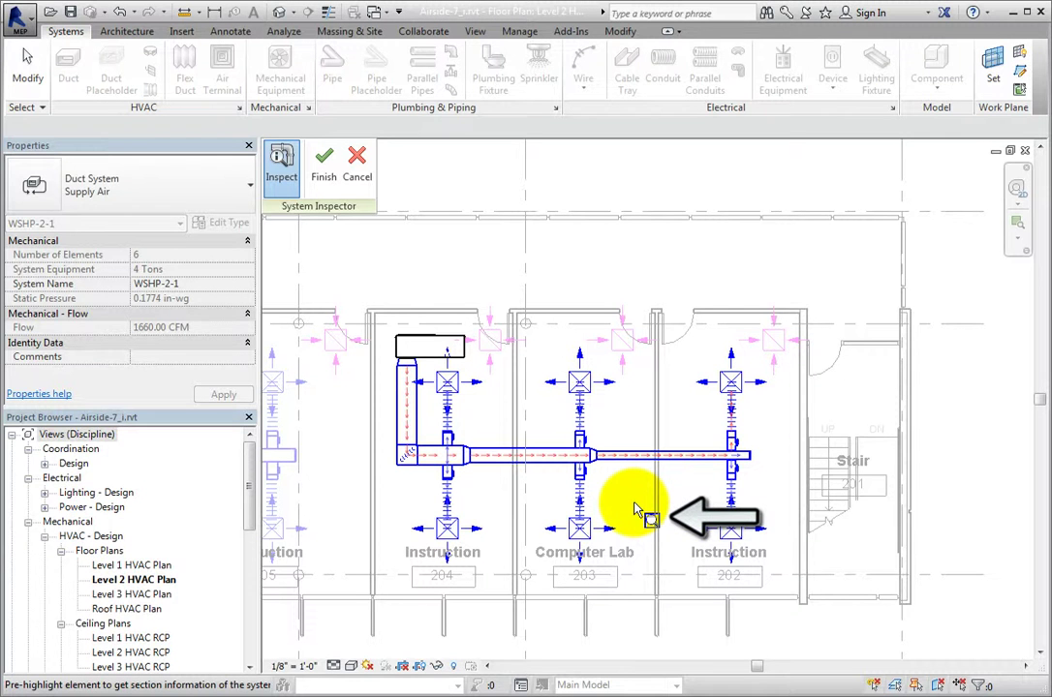
pyautogui.moveTo(542, 465)
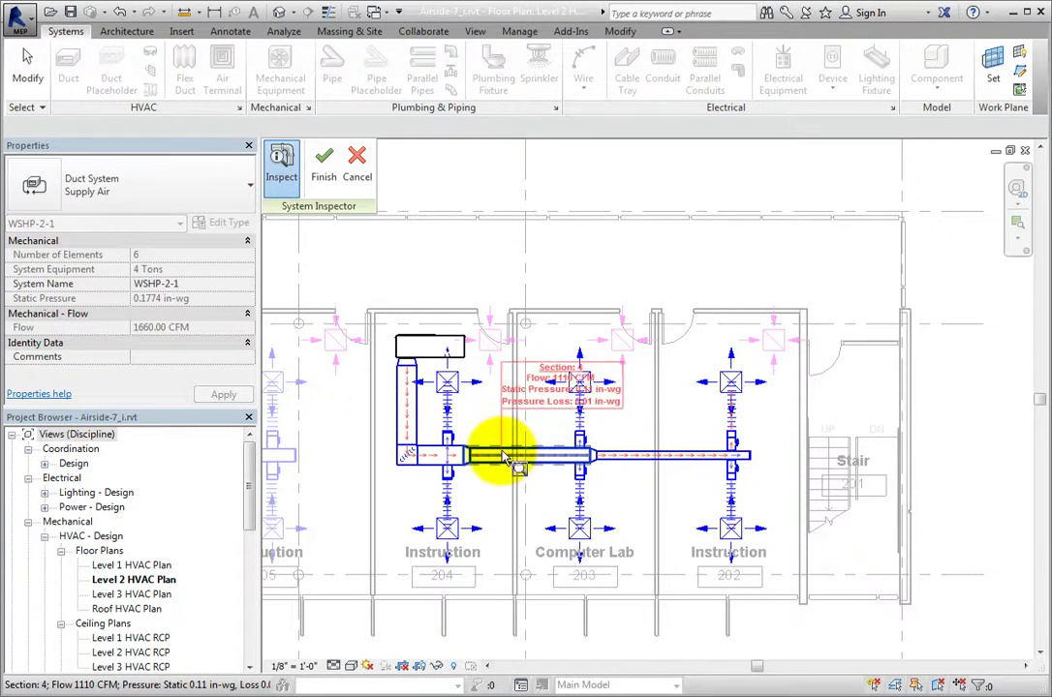
pyautogui.moveTo(451, 455)
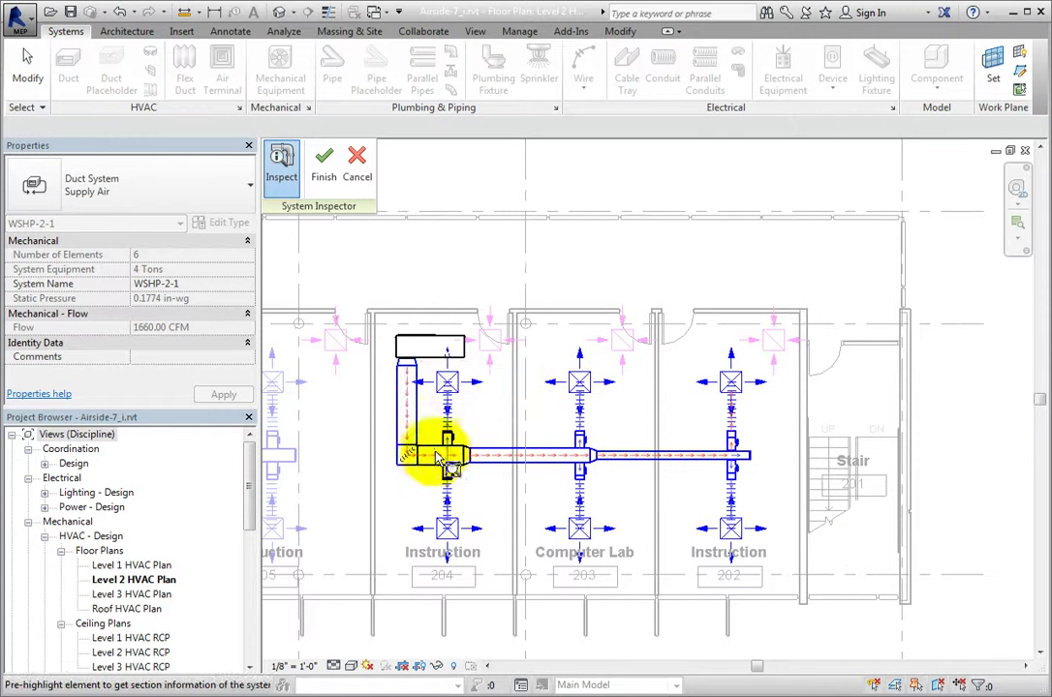
pyautogui.moveTo(503, 463)
pyautogui.moveTo(618, 461)
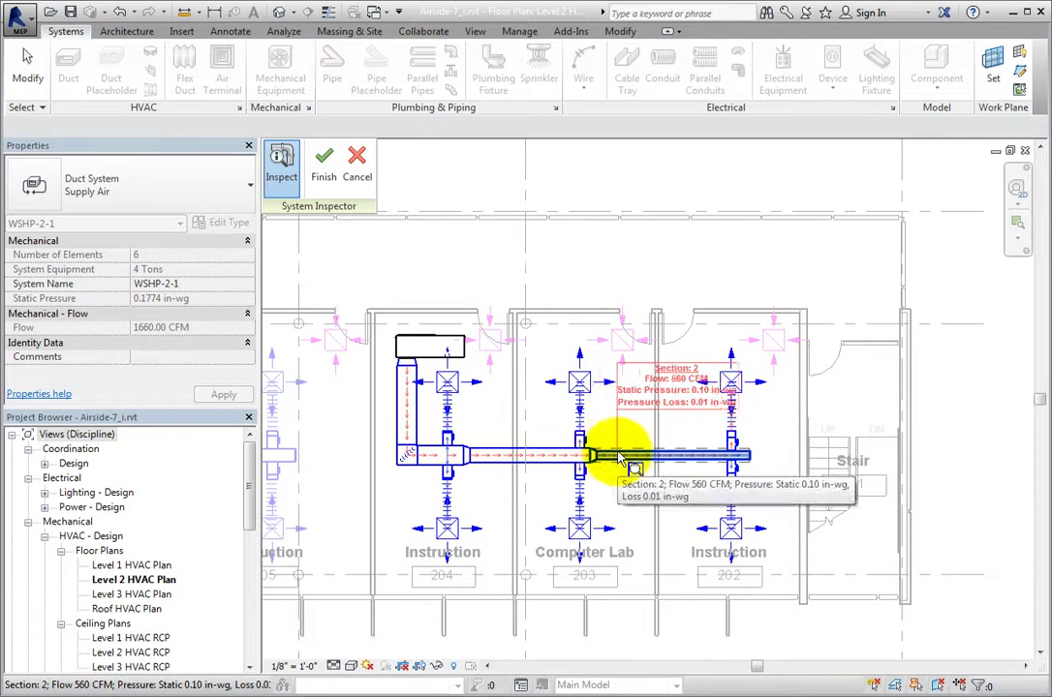
pyautogui.scroll(3, 733, 438)
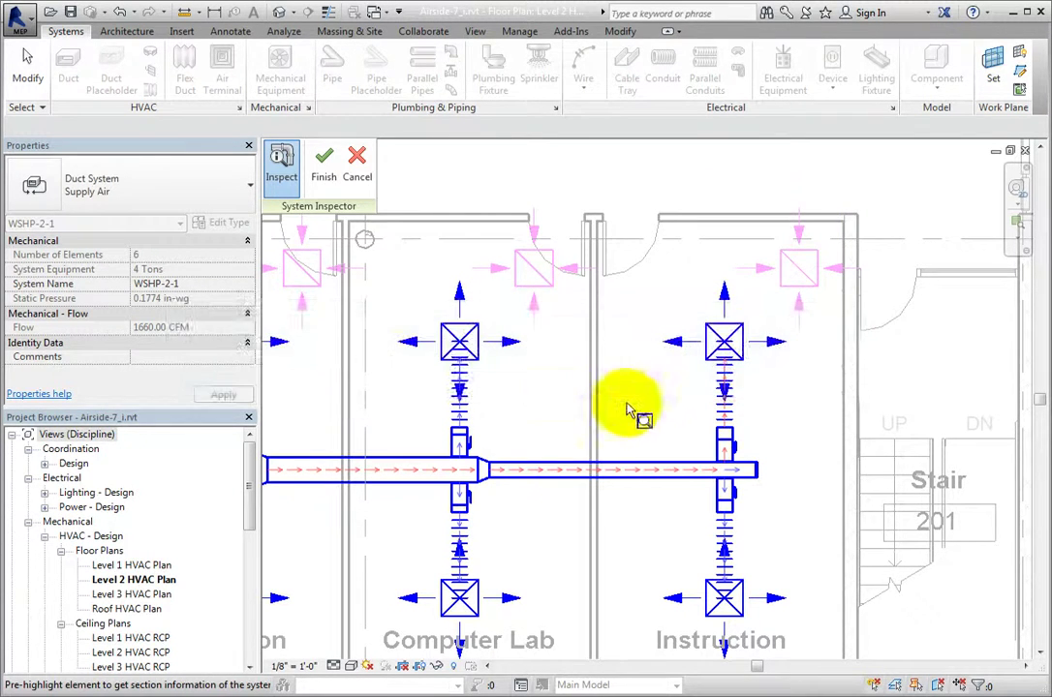
# Zoom onto the duct tee and compare the flow readouts of sections 6, 12 and 5.
pyautogui.moveTo(576, 417); pyautogui.dragTo(885, 415, button='middle')
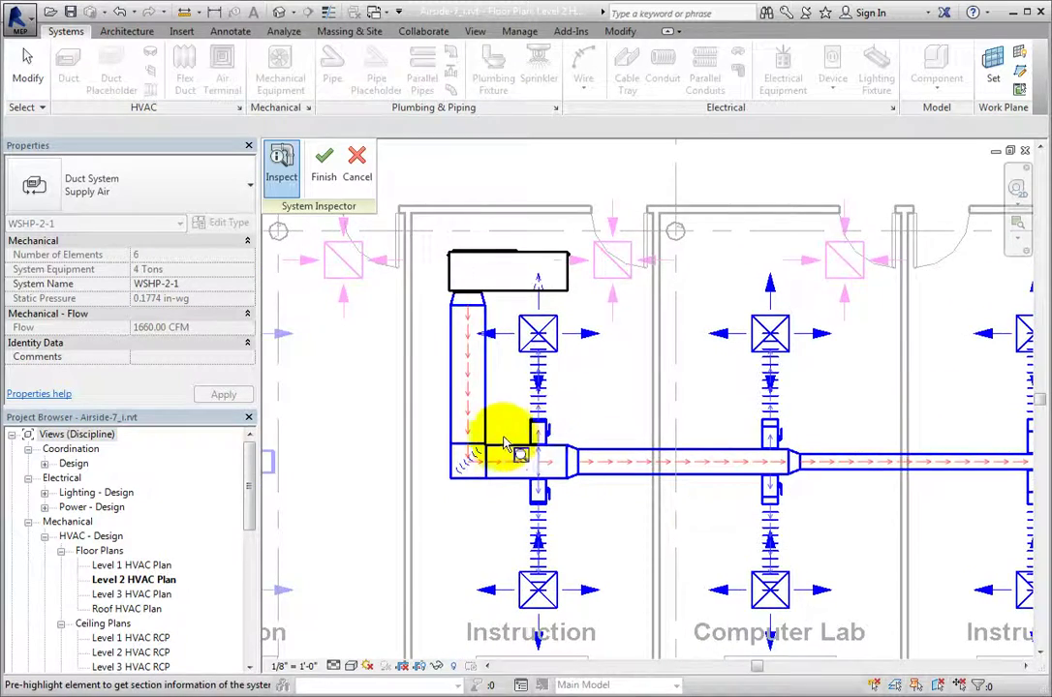
pyautogui.scroll(2, 503, 448)
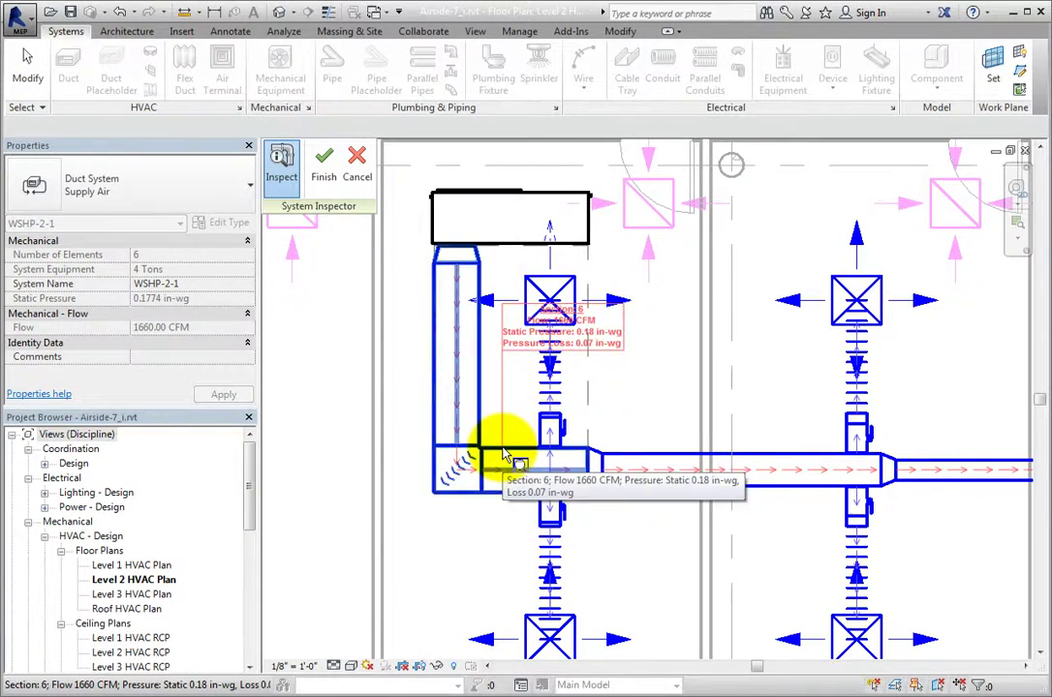
pyautogui.scroll(4, 503, 455)
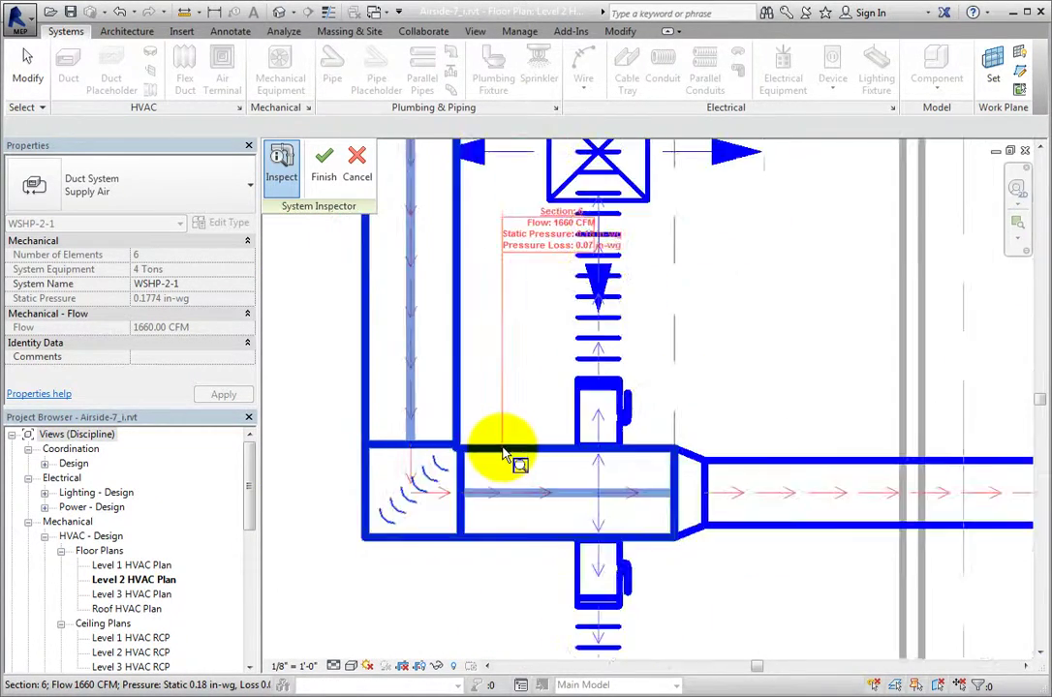
pyautogui.moveTo(503, 455); pyautogui.dragTo(460, 521, button='middle')
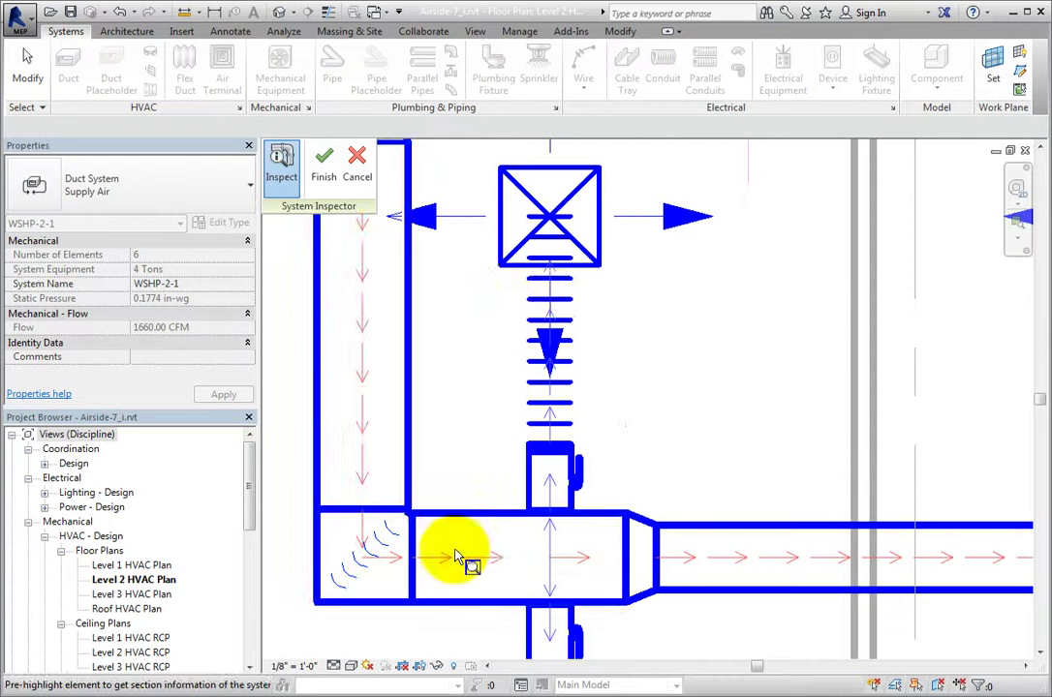
pyautogui.moveTo(418, 608)
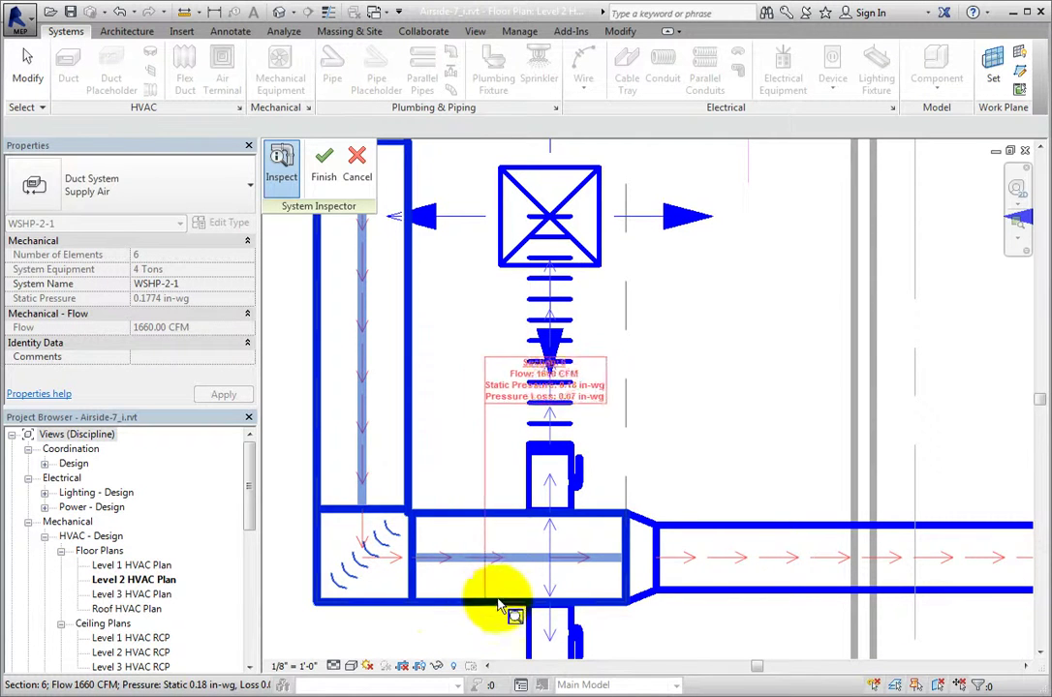
pyautogui.moveTo(588, 605)
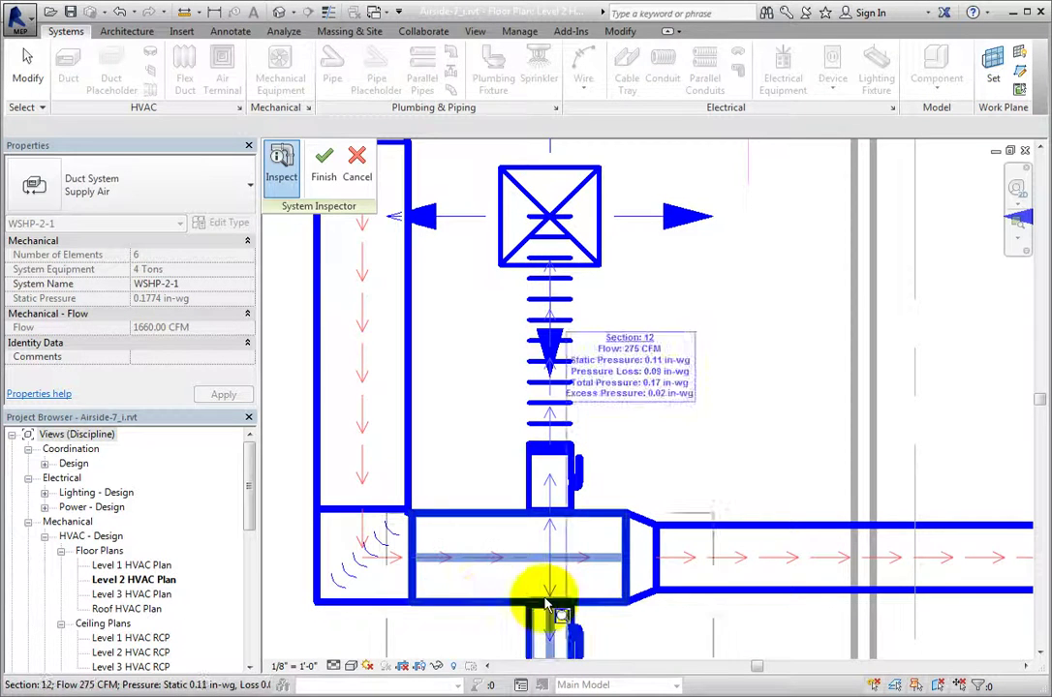
pyautogui.moveTo(499, 614)
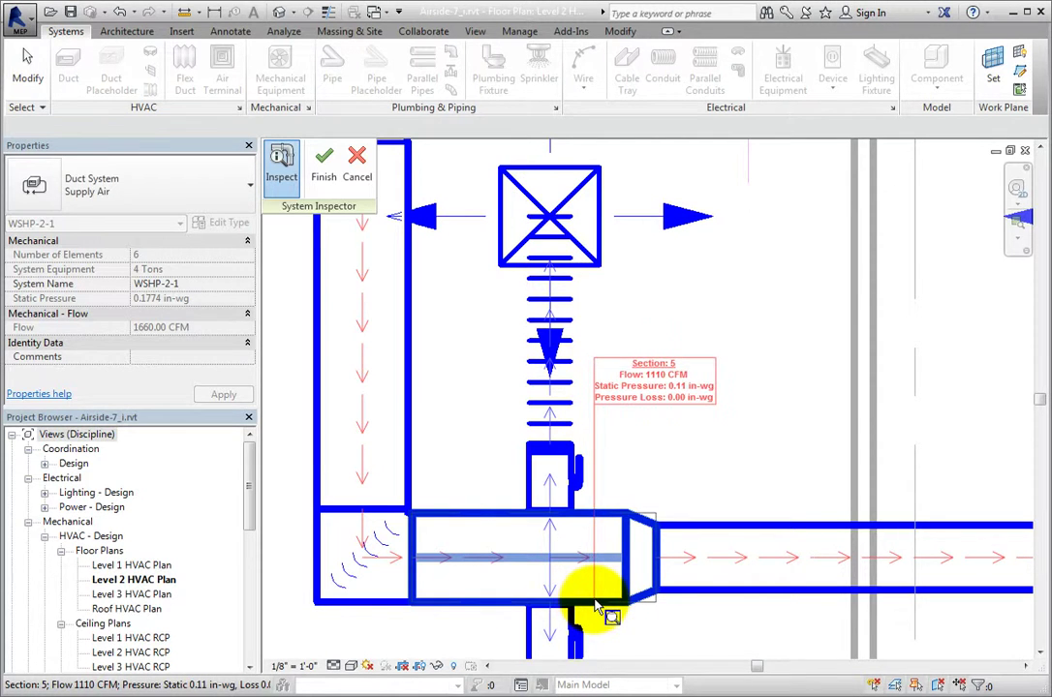
# Pin the Section 5 and Section 4 flow readouts (1110 CFM, 0.01 in-wg loss) on screen.
pyautogui.click(594, 606)
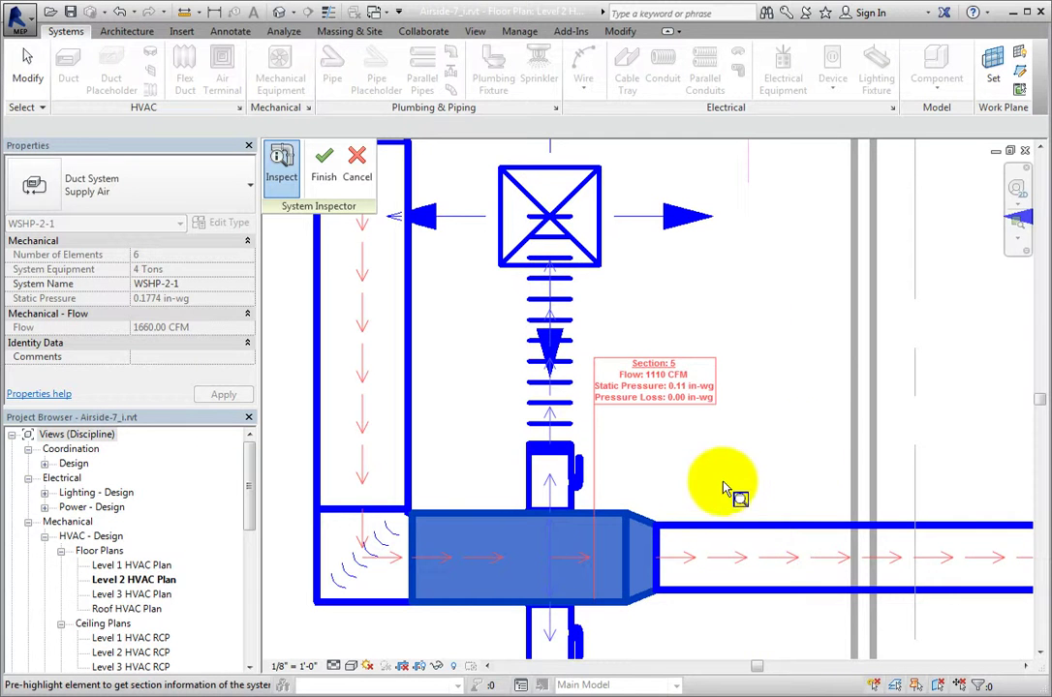
pyautogui.scroll(-1, 821, 453)
pyautogui.moveTo(822, 452); pyautogui.dragTo(539, 392, button='middle')
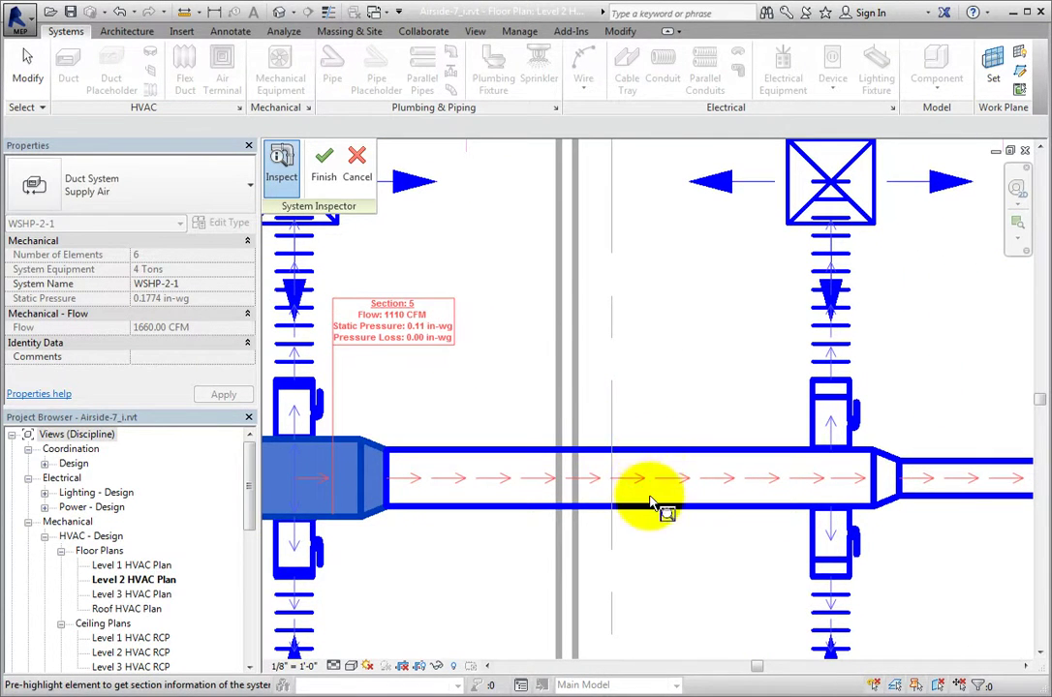
pyautogui.moveTo(658, 510)
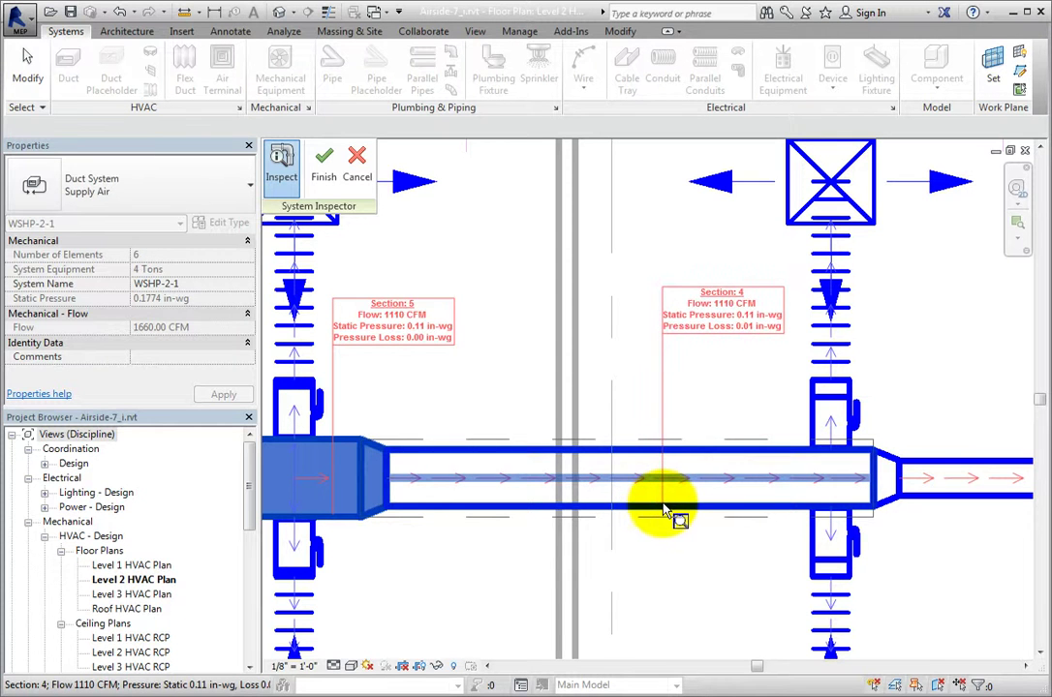
pyautogui.moveTo(859, 511)
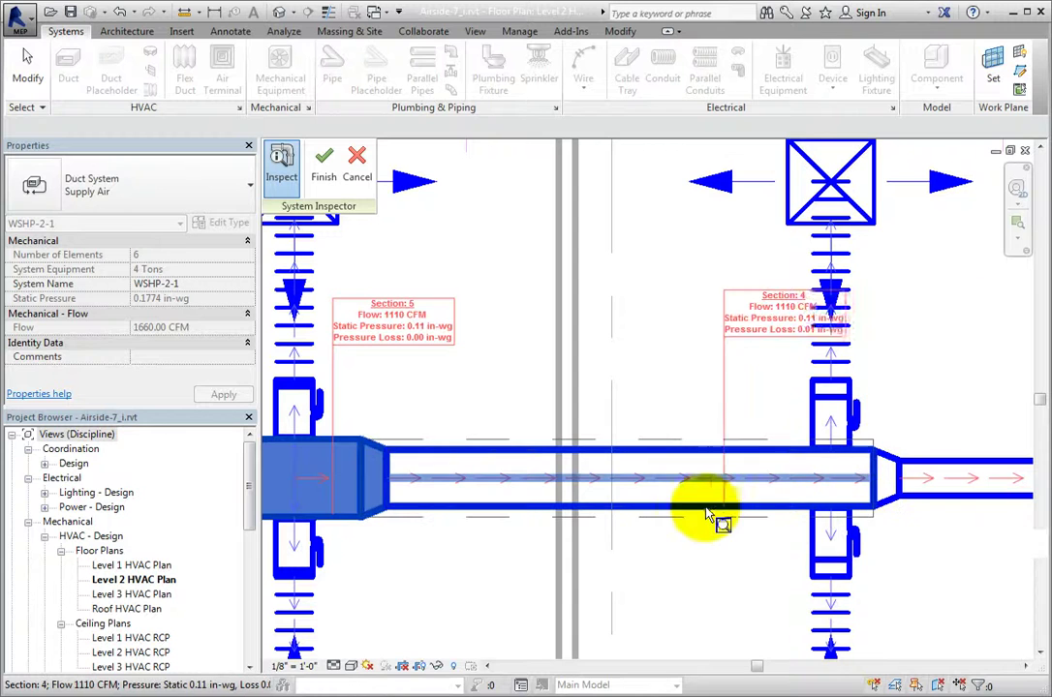
pyautogui.click(654, 508)
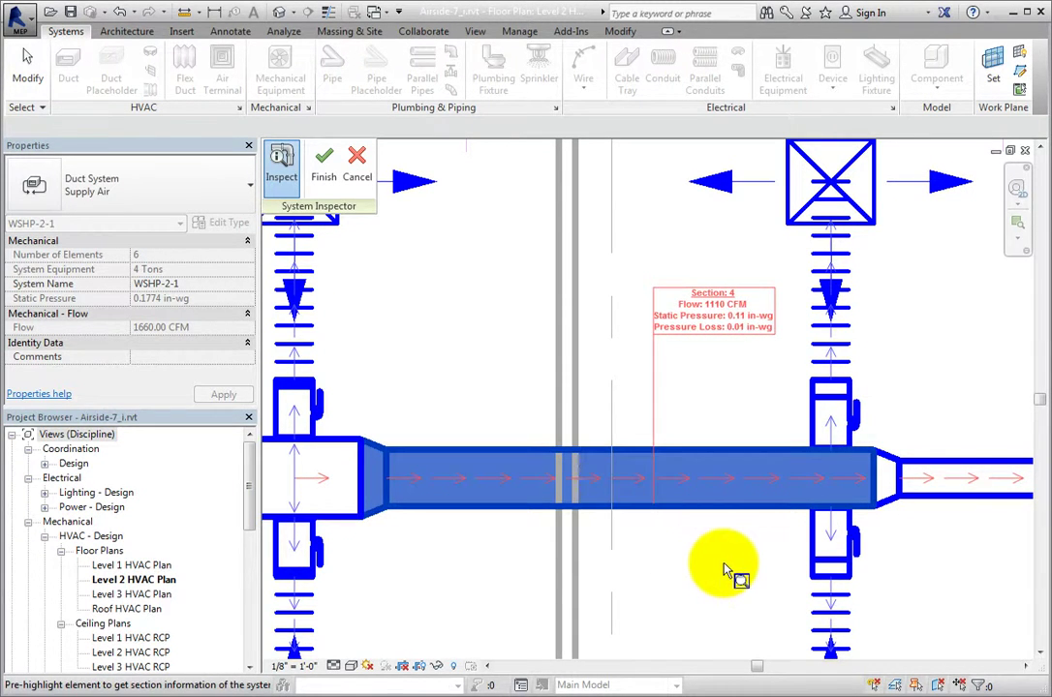
pyautogui.scroll(-1, 724, 561)
pyautogui.moveTo(725, 562); pyautogui.dragTo(492, 542, button='middle')
pyautogui.moveTo(545, 538)
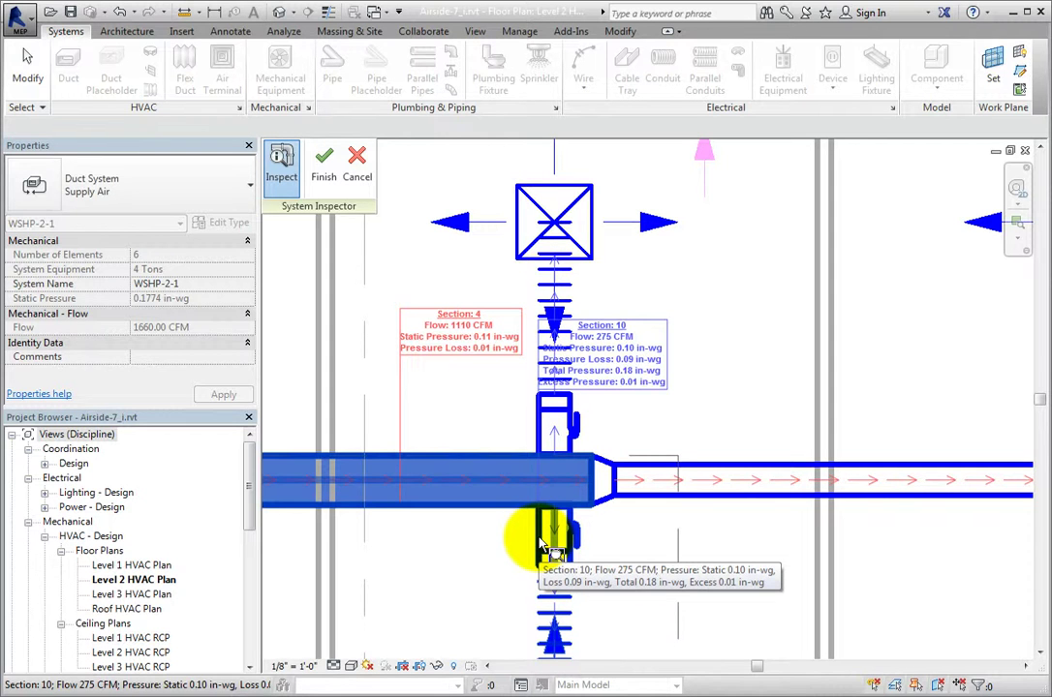
# Finish the system inspection and return the view to the Instruction and Computer Lab rooms.
pyautogui.click(323, 187)
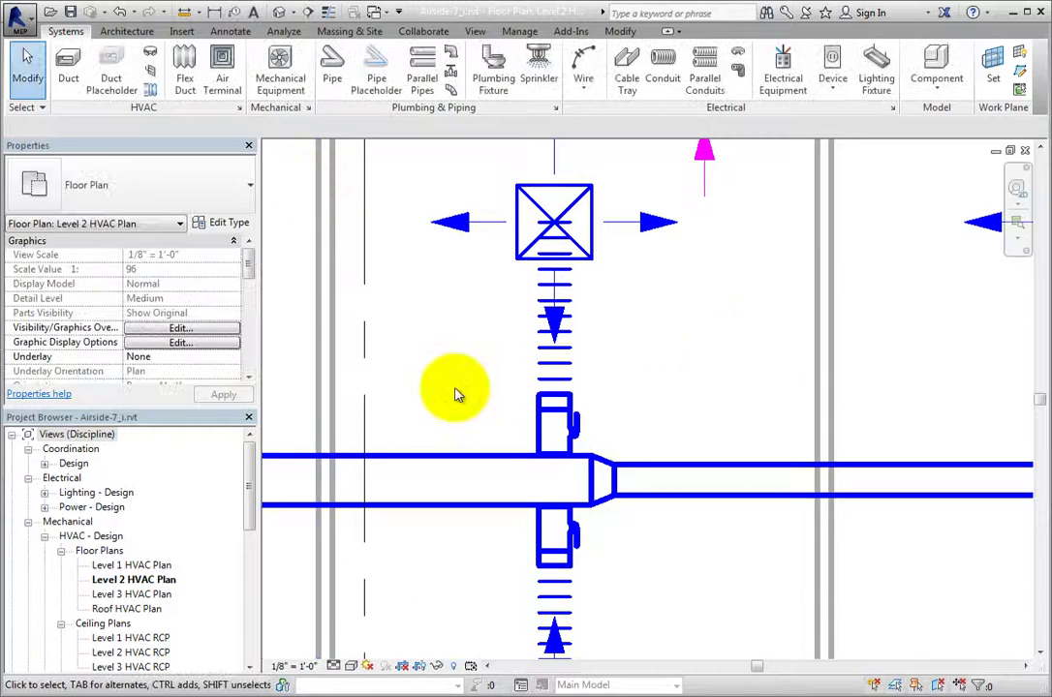
pyautogui.scroll(-5, 458, 396)
pyautogui.moveTo(465, 397); pyautogui.dragTo(630, 410, button='middle')
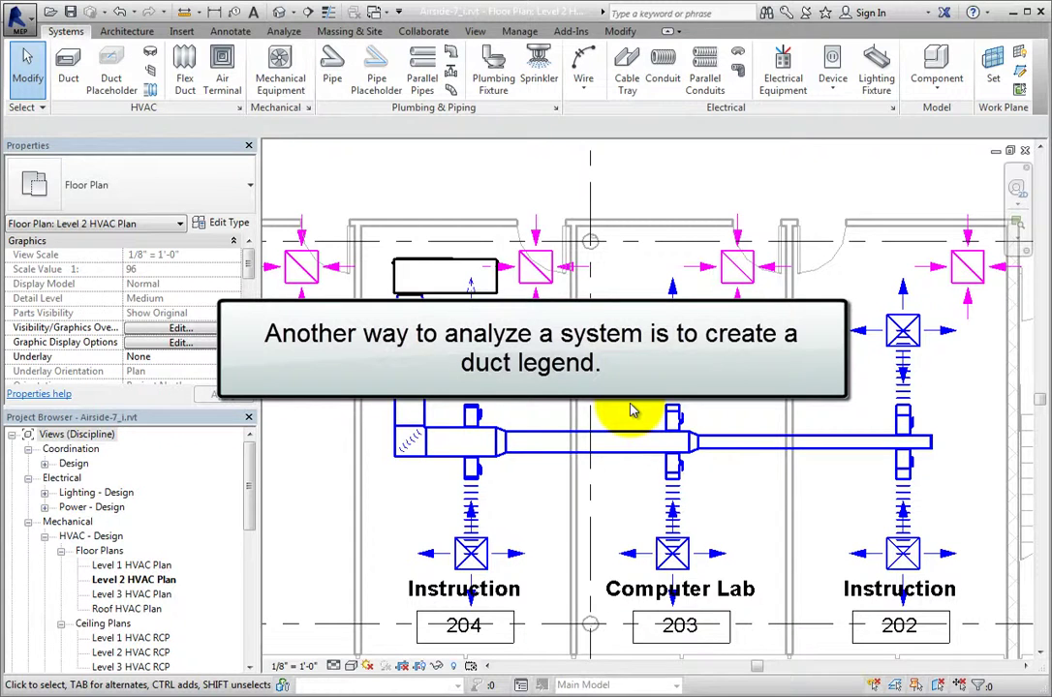
# Place a duct color fill legend above the Level 2 ductwork from the Analyze tab.
pyautogui.scroll(-5, 630, 411)
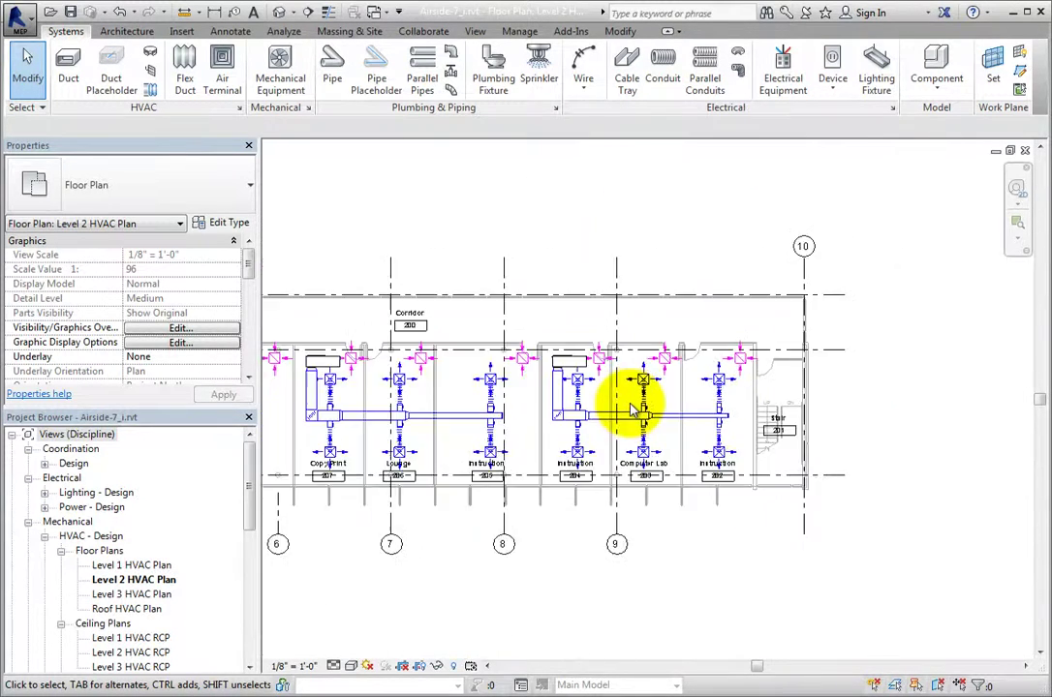
pyautogui.moveTo(537, 438); pyautogui.dragTo(727, 367, button='middle')
pyautogui.click(284, 31)
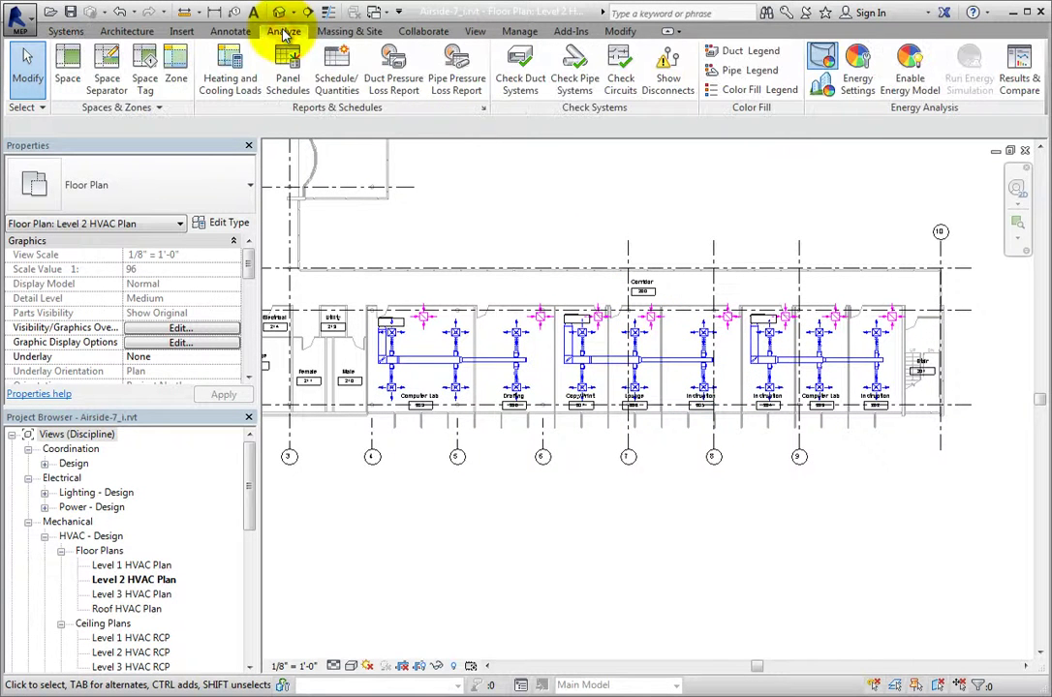
pyautogui.click(770, 56)
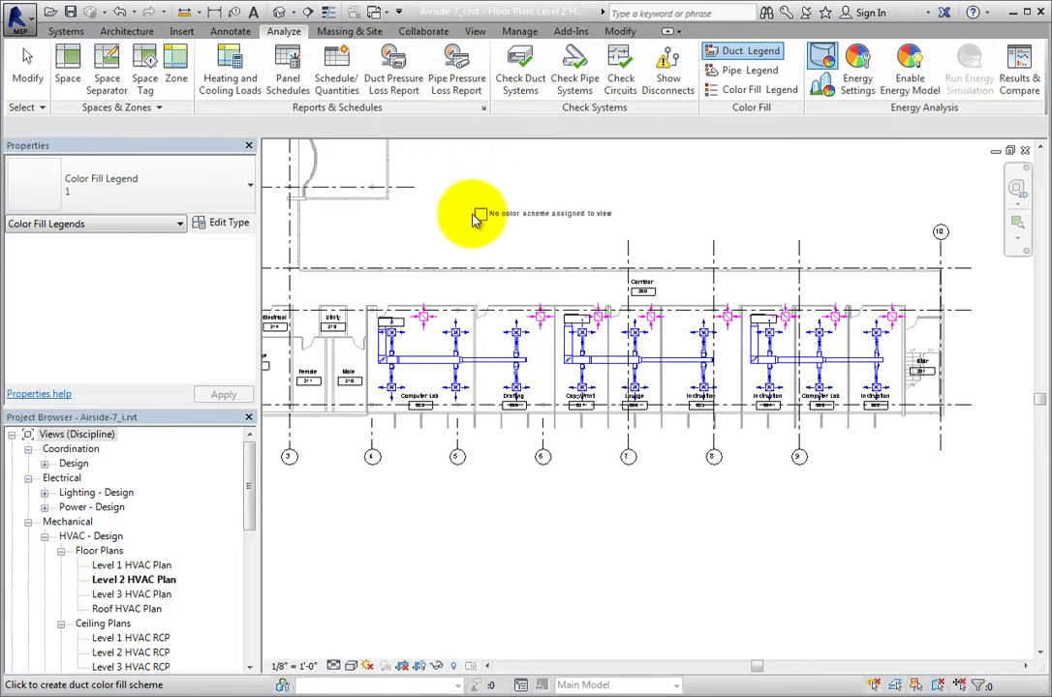
pyautogui.moveTo(541, 255); pyautogui.dragTo(564, 417, button='middle')
pyautogui.click(577, 268)
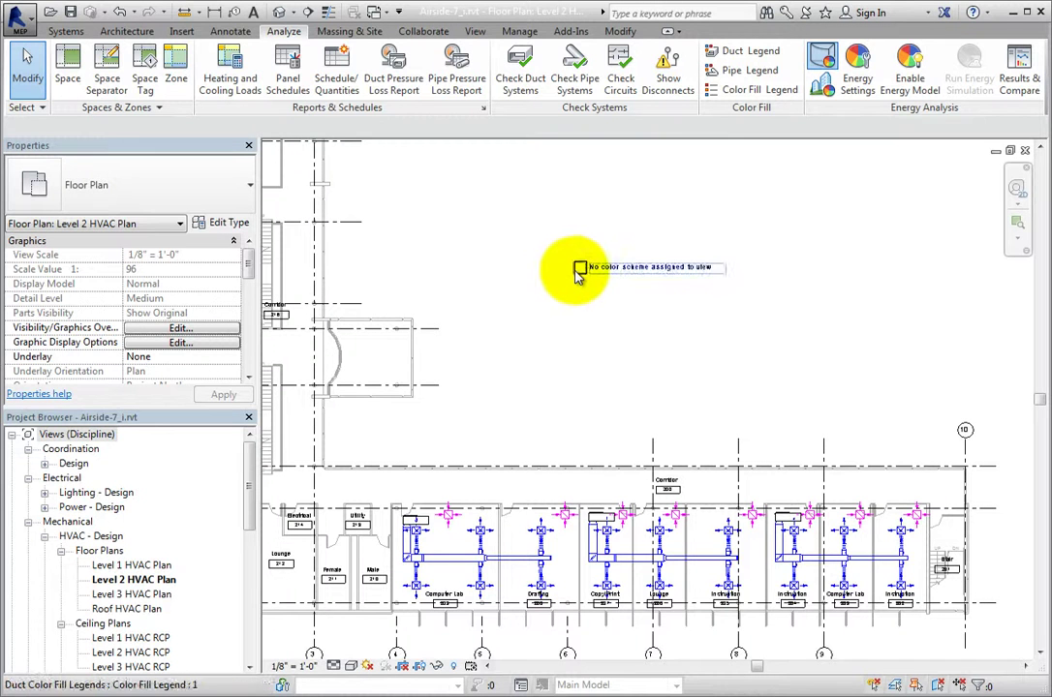
# Edit the legend's color scheme, keeping Ducts as the category.
pyautogui.click(579, 273)
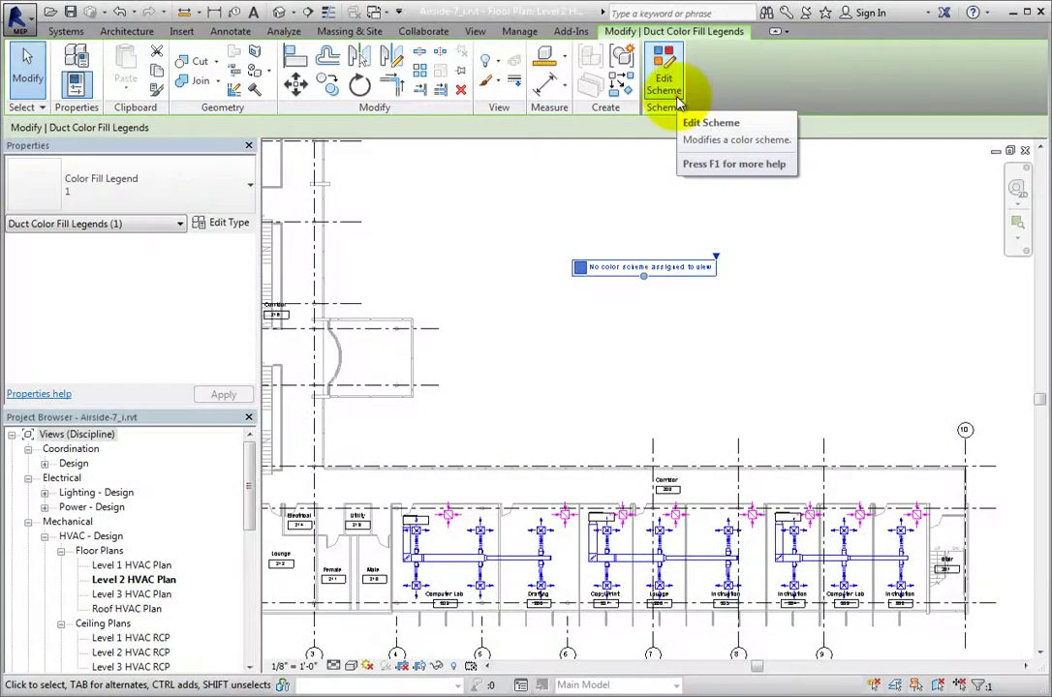
pyautogui.click(676, 97)
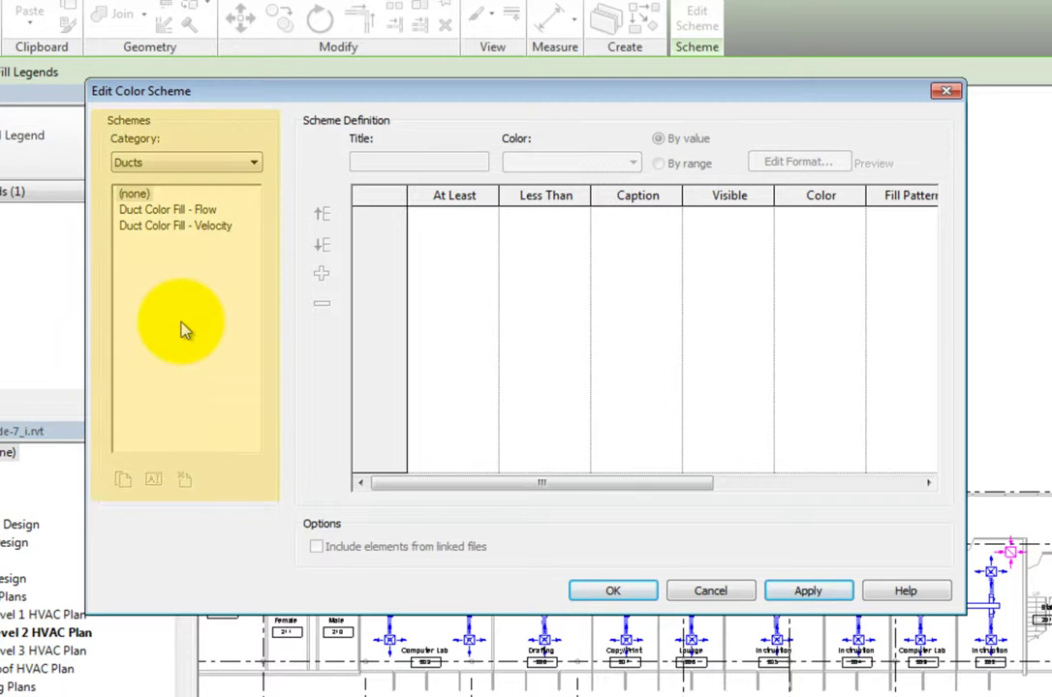
pyautogui.click(246, 166)
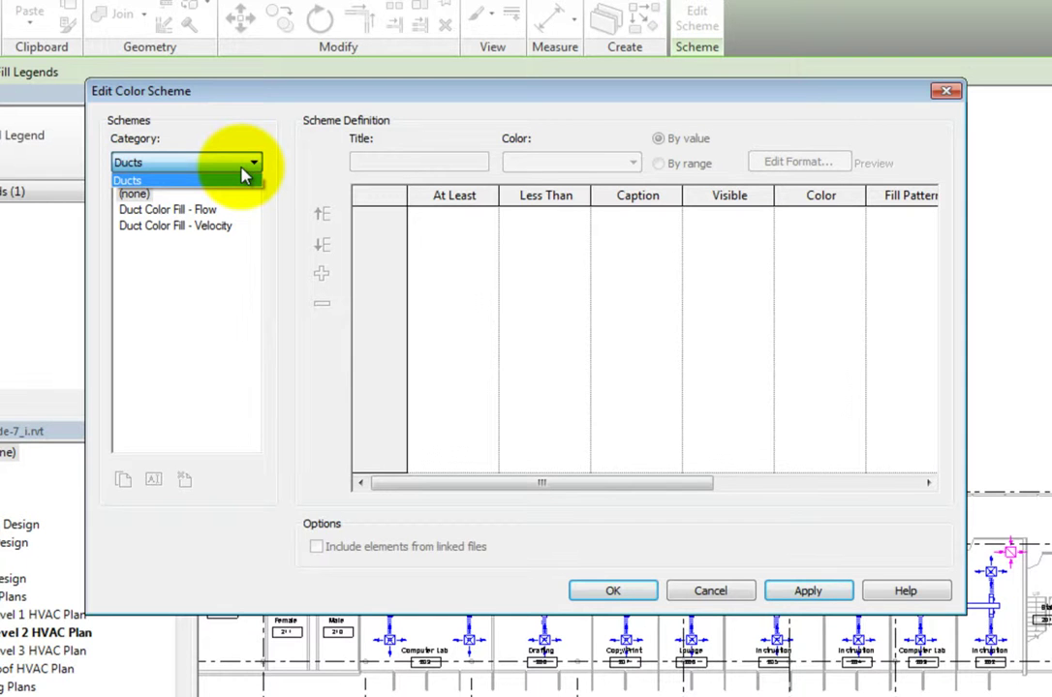
pyautogui.click(244, 174)
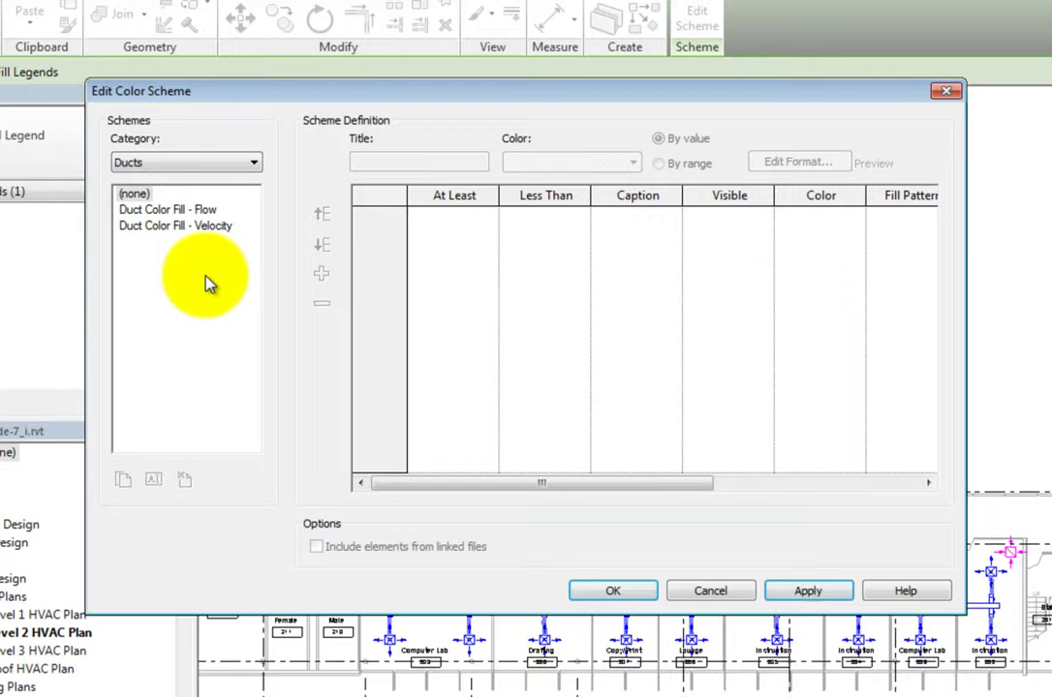
# Compare the Duct Color Fill - Flow and Velocity schemes, settling on Velocity.
pyautogui.click(199, 213)
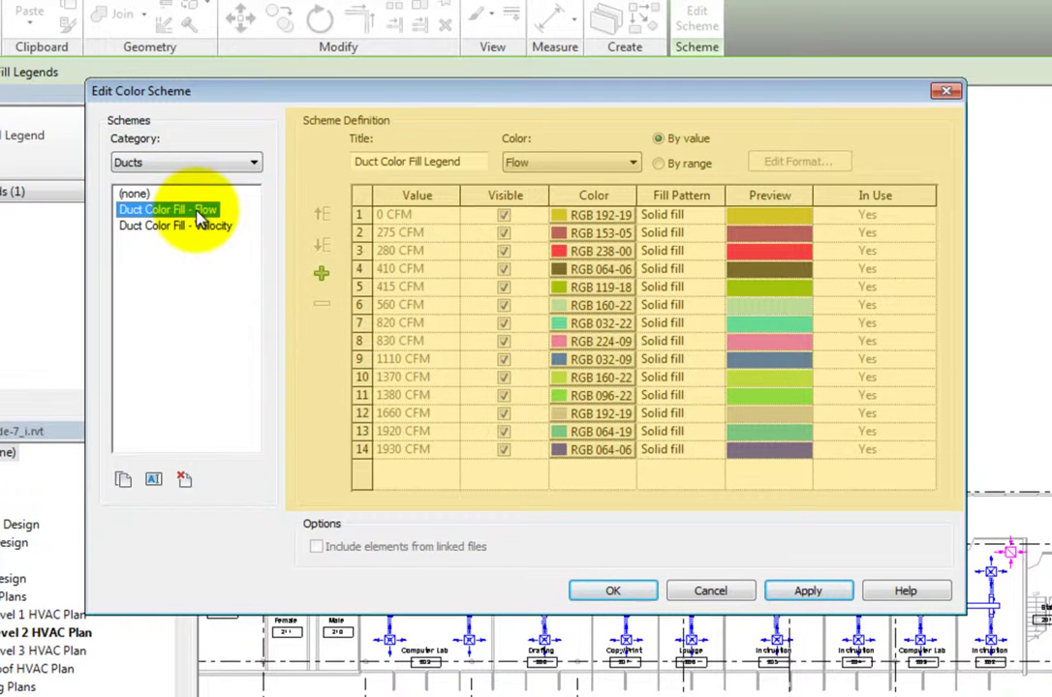
pyautogui.click(205, 232)
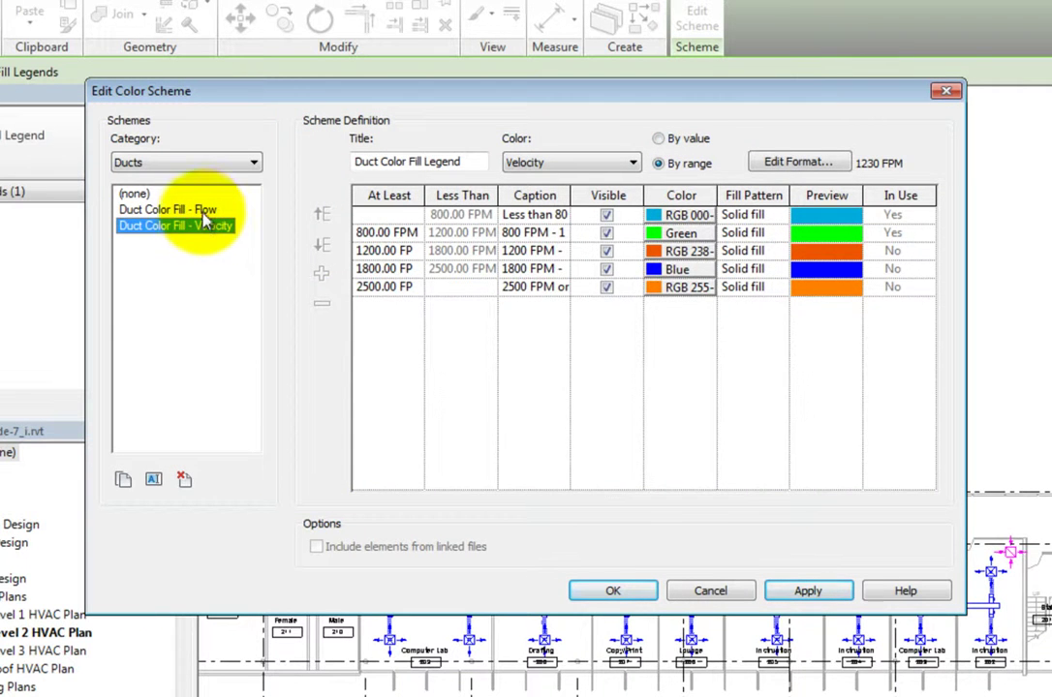
pyautogui.click(196, 209)
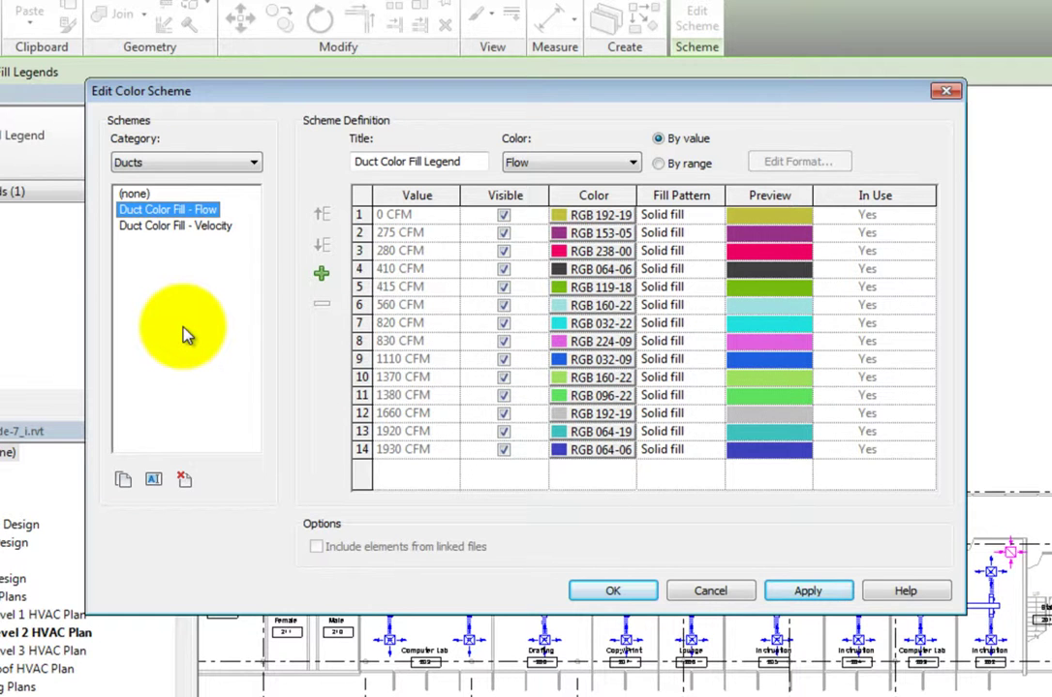
pyautogui.click(189, 228)
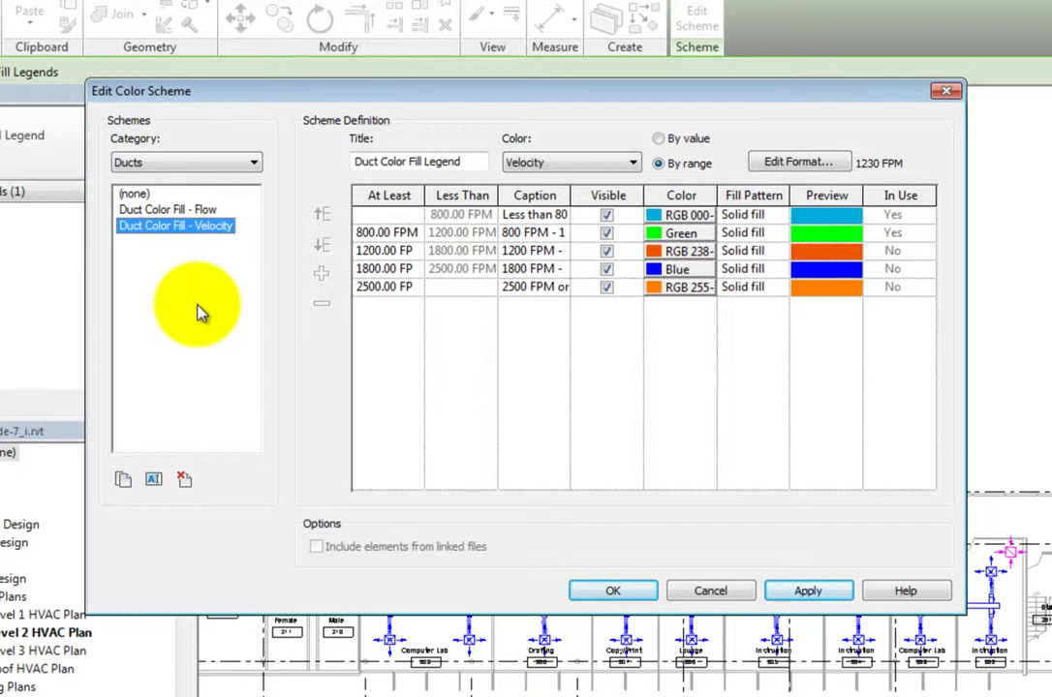
pyautogui.click(631, 163)
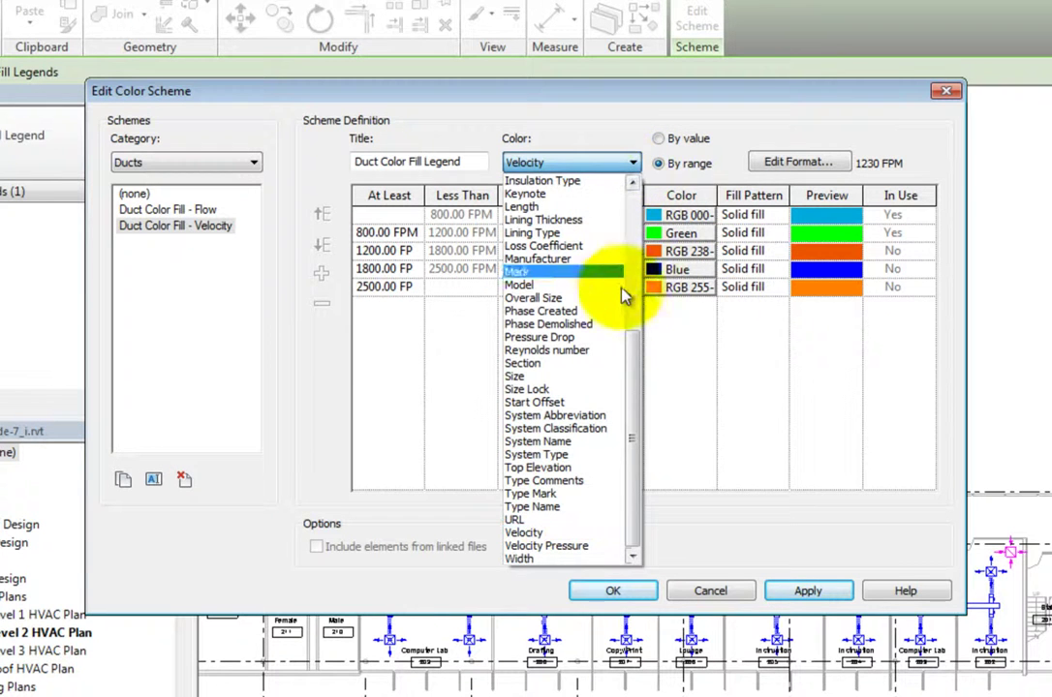
pyautogui.click(635, 366)
pyautogui.moveTo(634, 366); pyautogui.dragTo(637, 170)
pyautogui.click(638, 170)
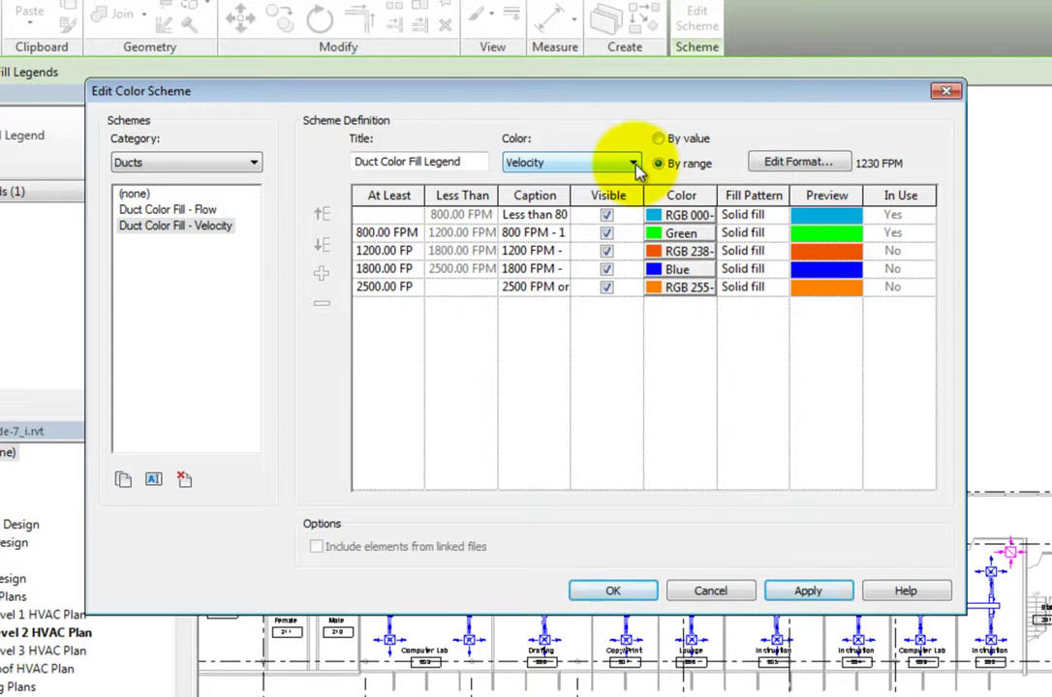
# Remove the 2500 FPM and 1800 FPM ranges from the velocity scheme.
pyautogui.click(405, 288)
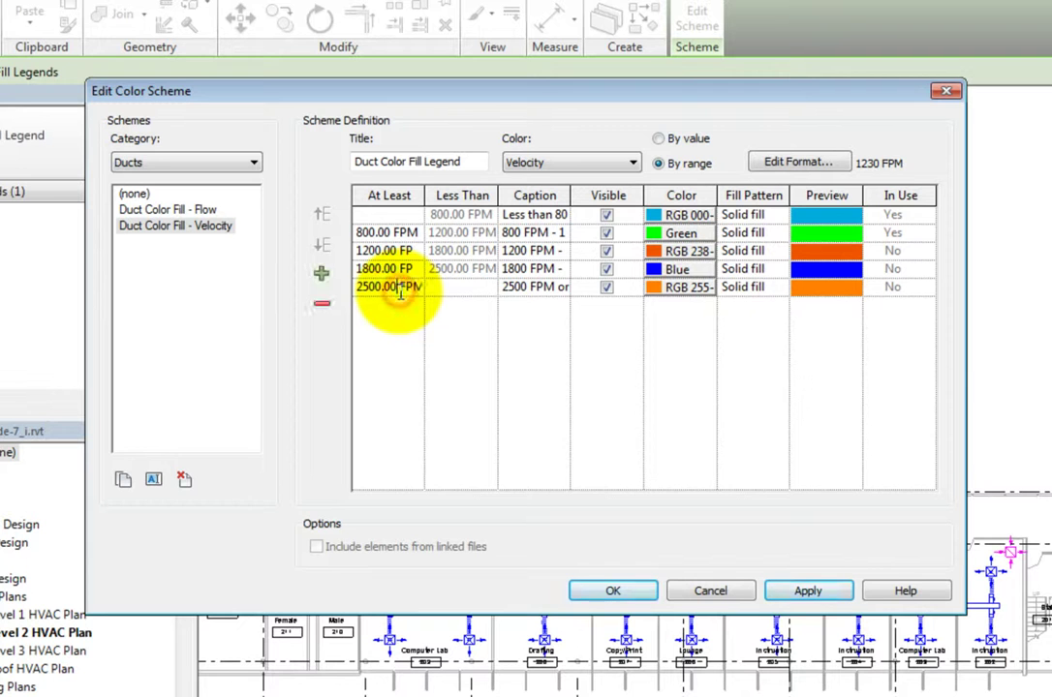
pyautogui.click(326, 307)
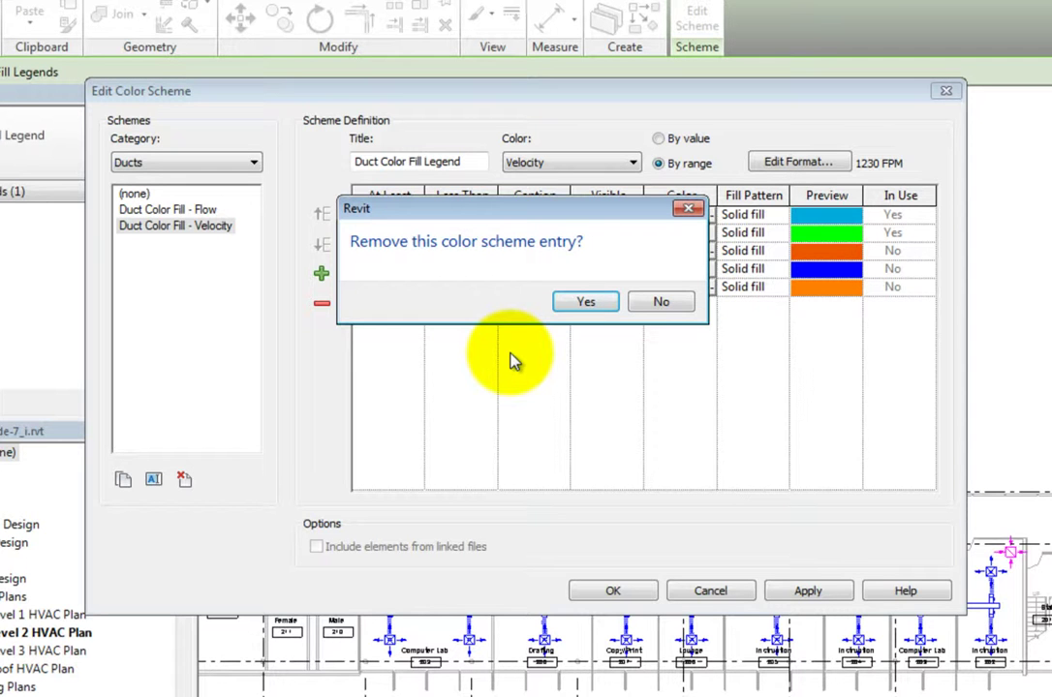
pyautogui.click(588, 304)
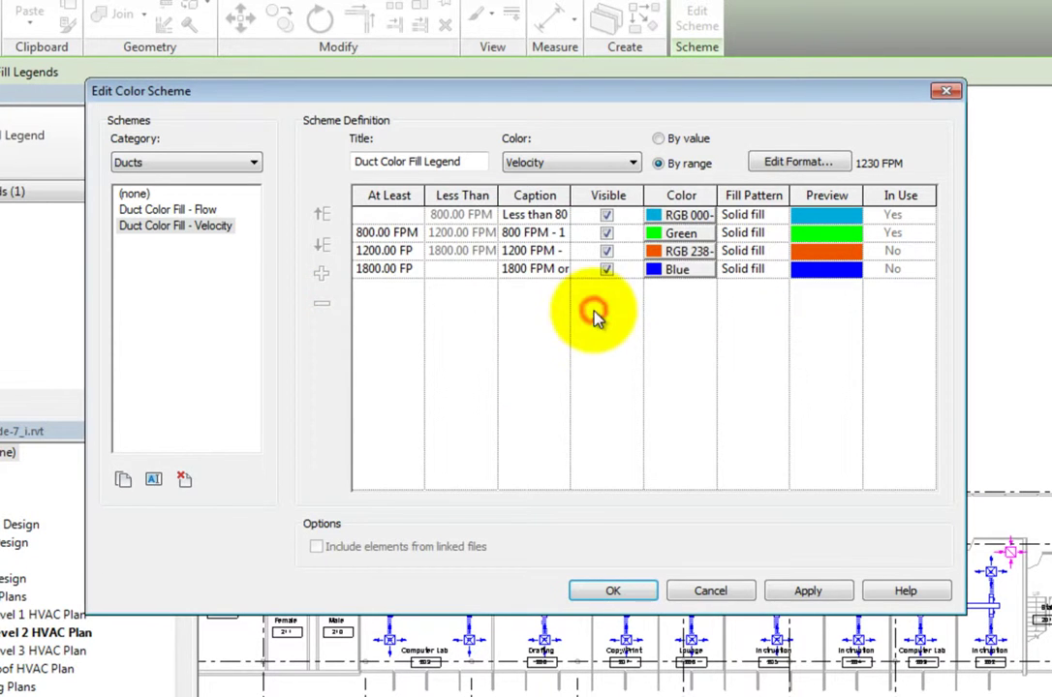
pyautogui.click(387, 269)
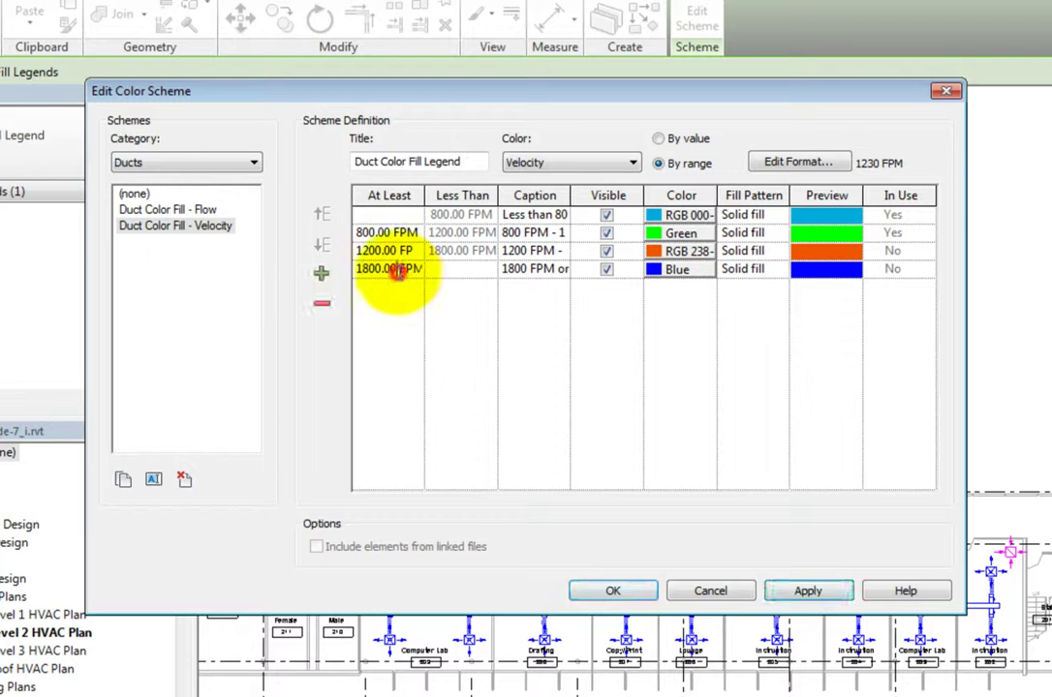
pyautogui.click(324, 306)
pyautogui.click(573, 305)
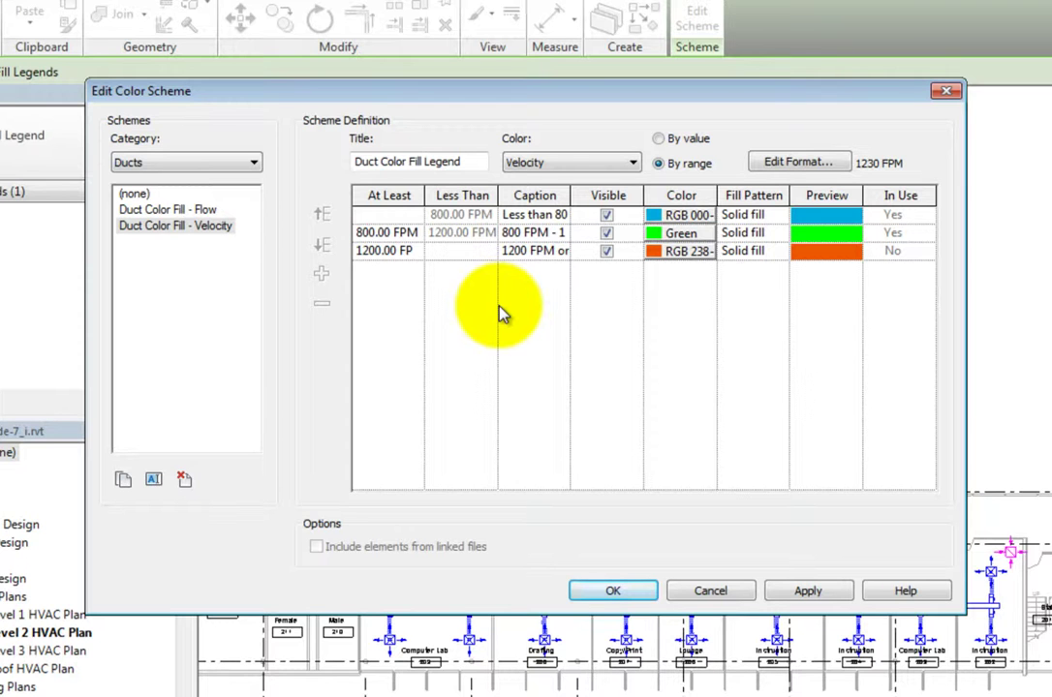
# Change the 1200 FPM-or-more range colour from orange to red.
pyautogui.click(665, 254)
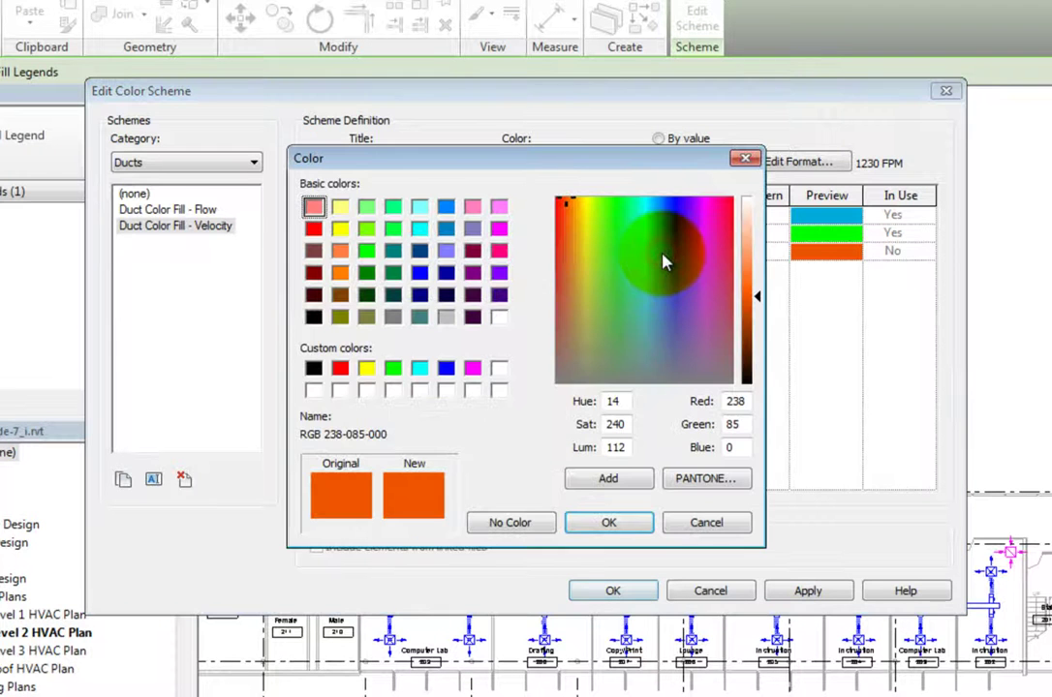
pyautogui.click(343, 369)
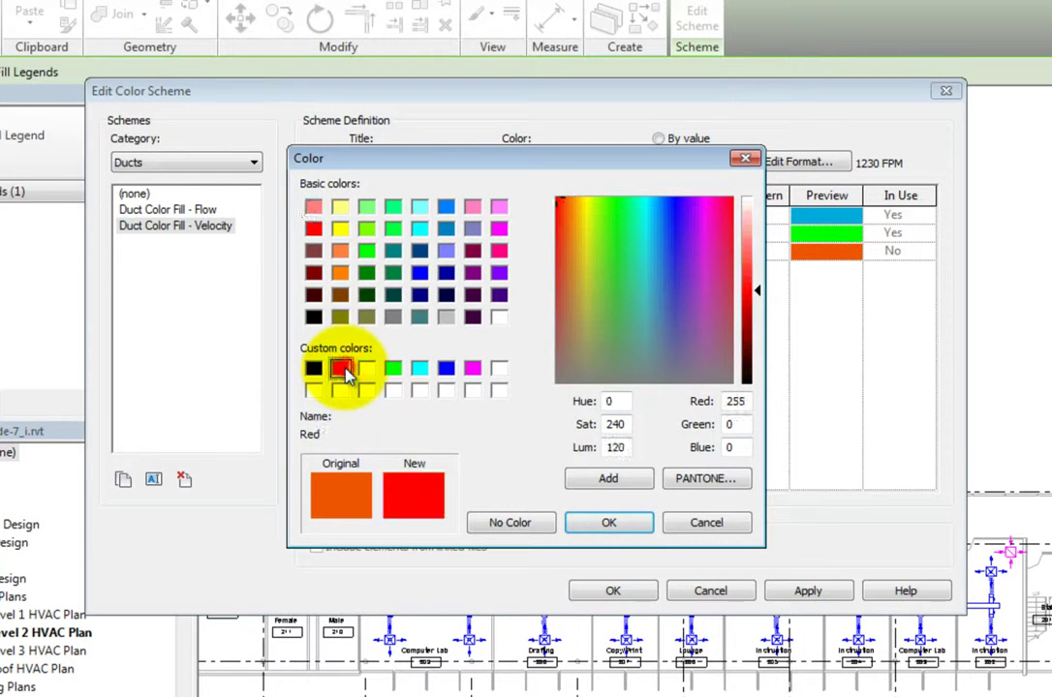
pyautogui.click(603, 523)
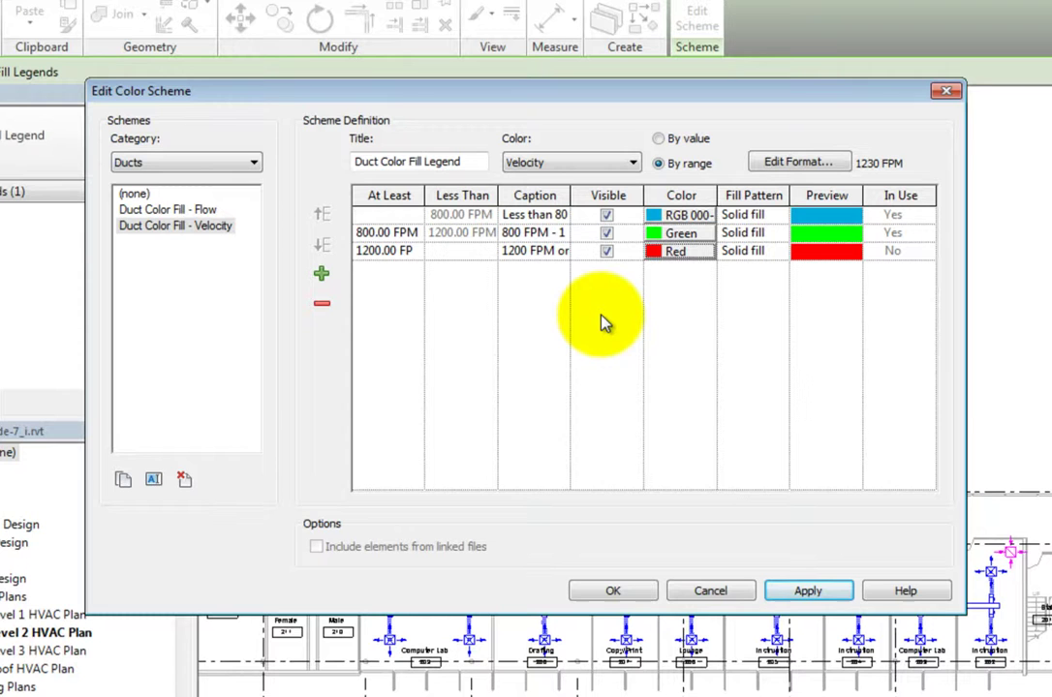
# Apply the velocity color scheme and view the ducts filled blue and green beneath the legend.
pyautogui.click(614, 591)
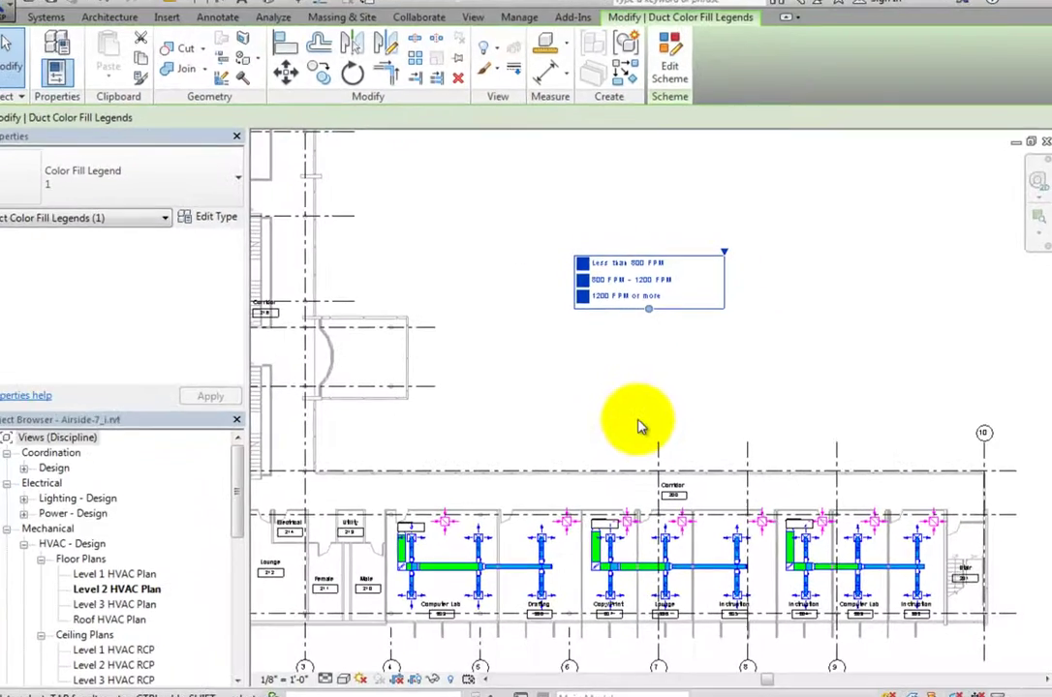
pyautogui.click(658, 438)
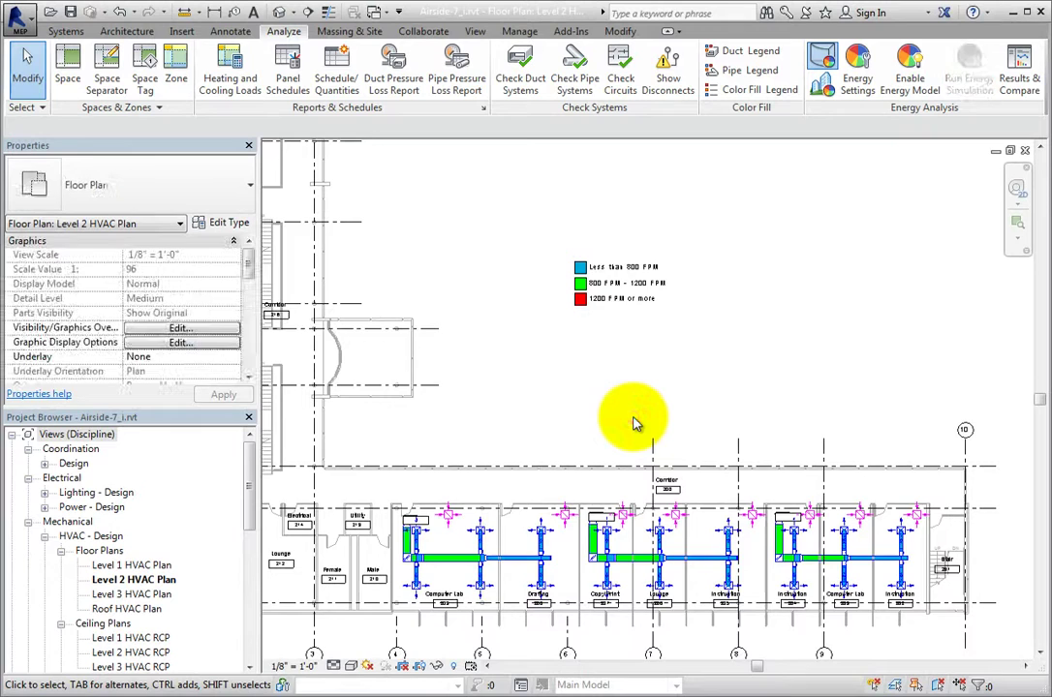
pyautogui.scroll(1, 631, 437)
pyautogui.moveTo(617, 431); pyautogui.dragTo(632, 360, button='middle')
# Move the color fill legend slightly lower in the plan, then bring grids 5–9 into view.
pyautogui.click(614, 215)
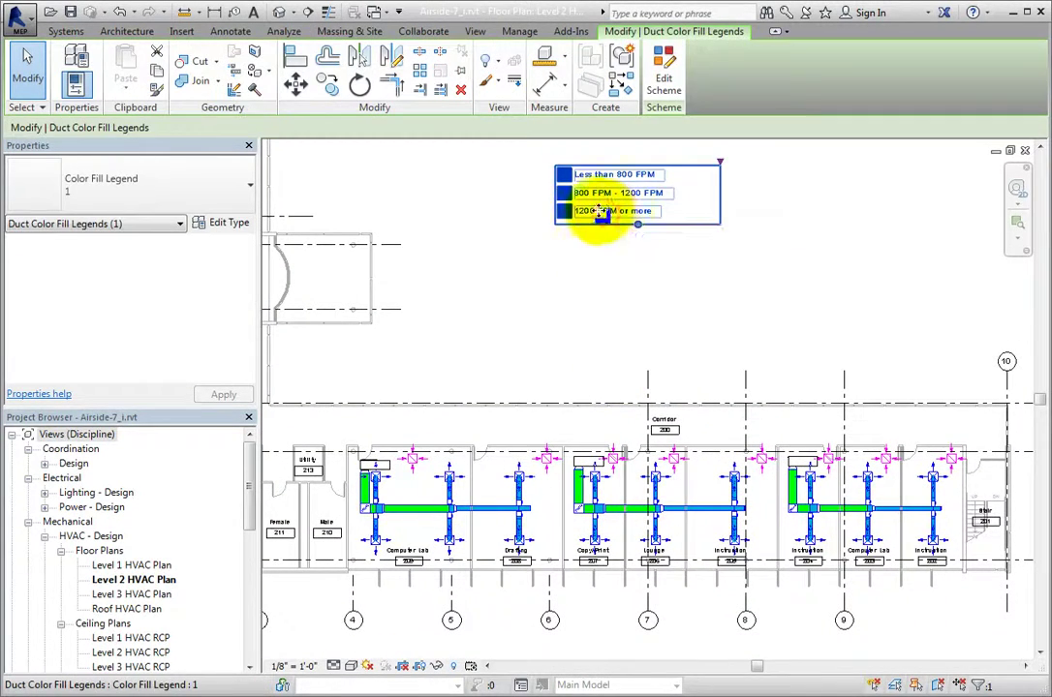
pyautogui.moveTo(605, 215); pyautogui.dragTo(614, 360)
pyautogui.click(622, 387)
pyautogui.scroll(2, 623, 388)
pyautogui.moveTo(623, 388); pyautogui.dragTo(614, 306, button='middle')
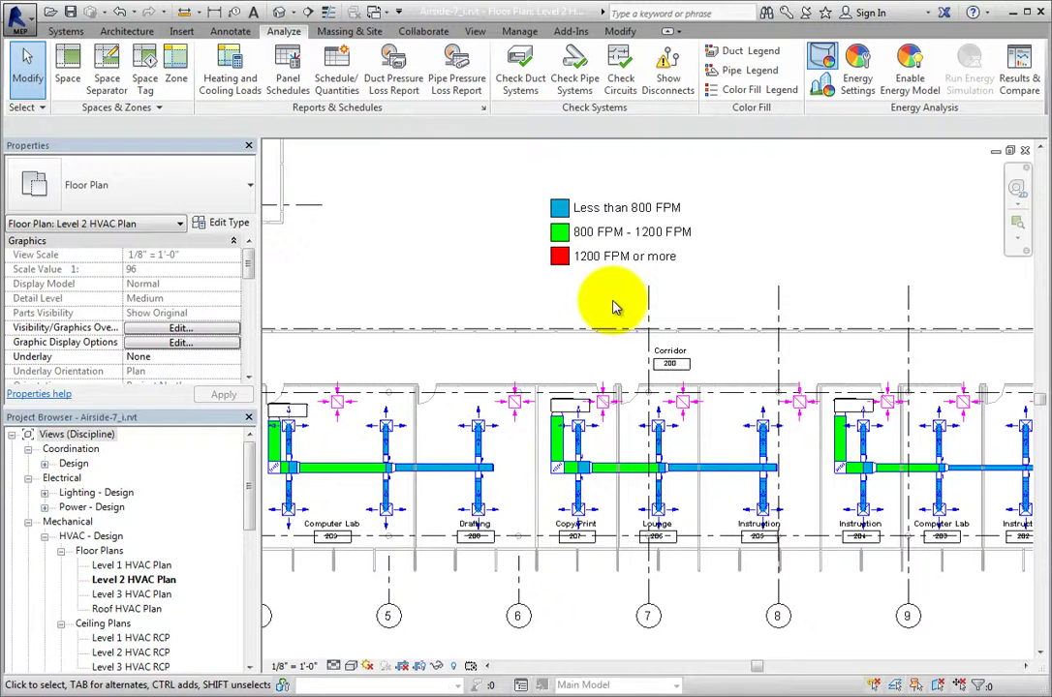
# Raise the Copy/Print diffuser's flow from 275 to 1000 CFM and zoom in on its red ducts.
pyautogui.click(592, 431)
pyautogui.click(186, 129)
pyautogui.write('100')
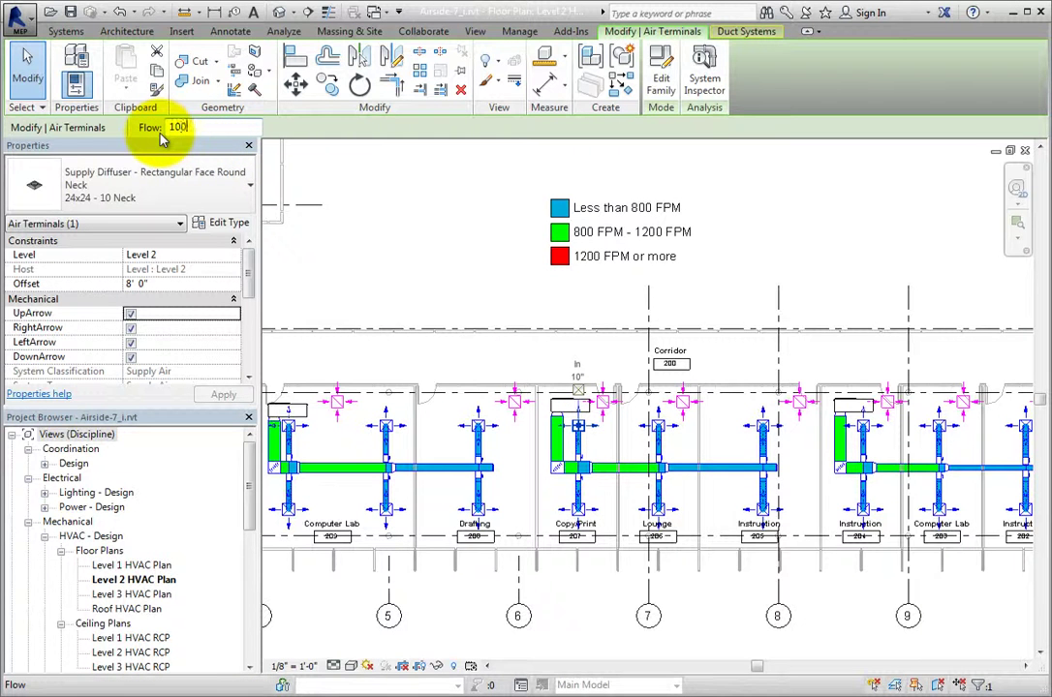
pyautogui.write('0 CFM')
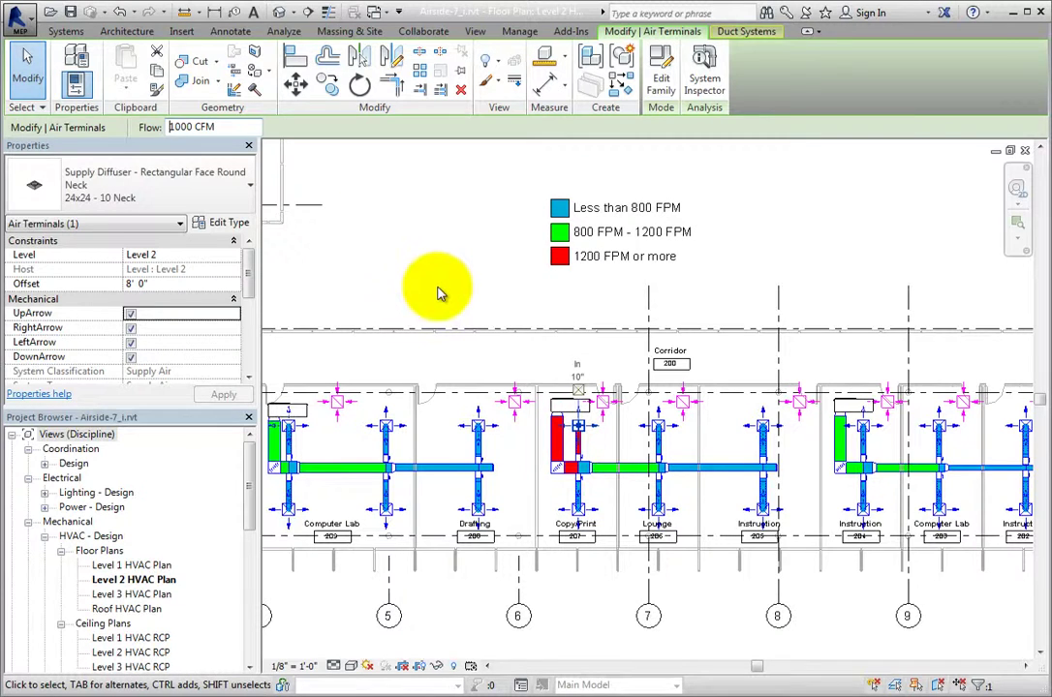
pyautogui.click(437, 292)
pyautogui.scroll(3, 587, 493)
pyautogui.scroll(2, 607, 494)
pyautogui.moveTo(615, 493); pyautogui.dragTo(489, 493, button='middle')
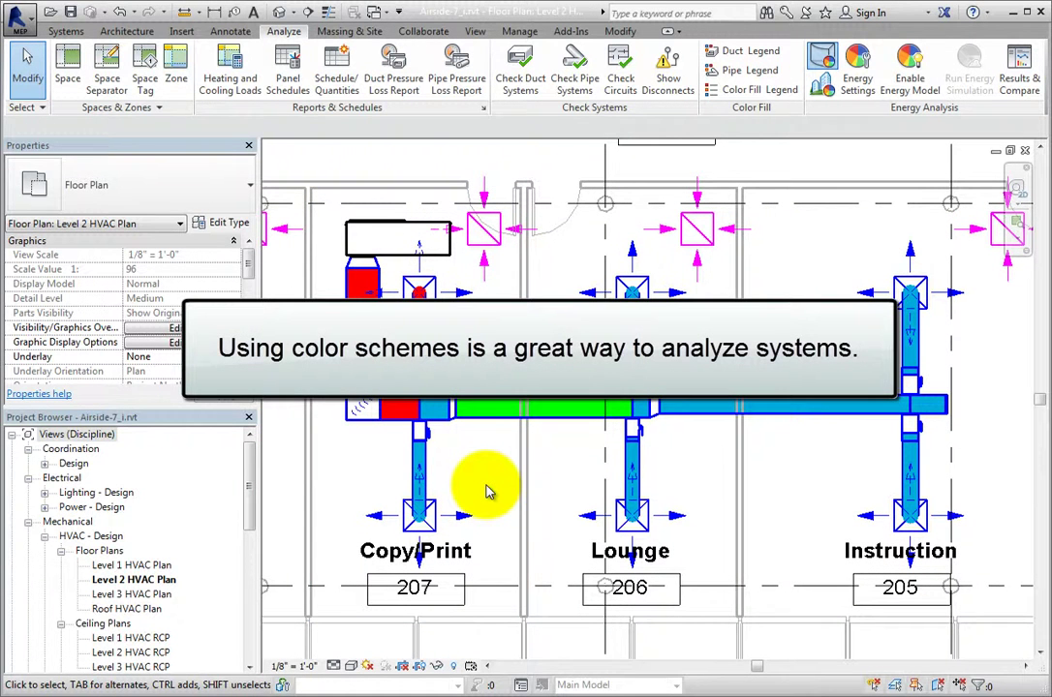